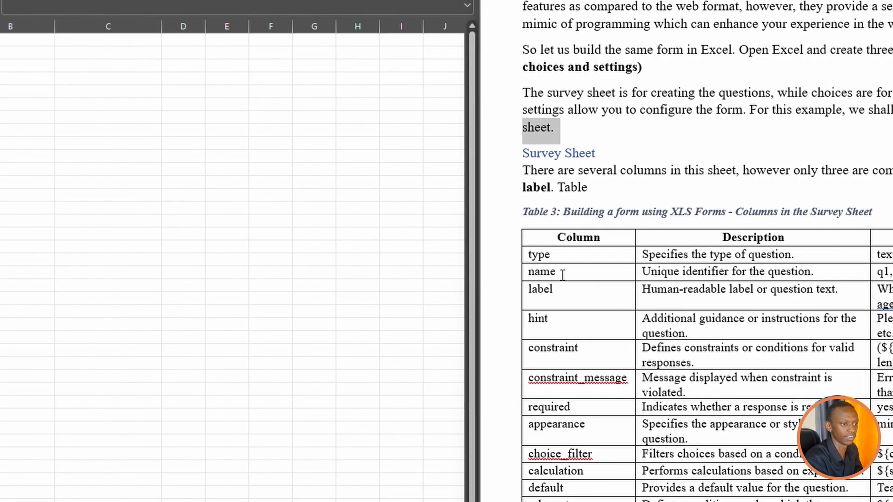
Review the guide's table of survey sheet columns, from name, label and hint through constraint to parameter.
double_click(543, 274)
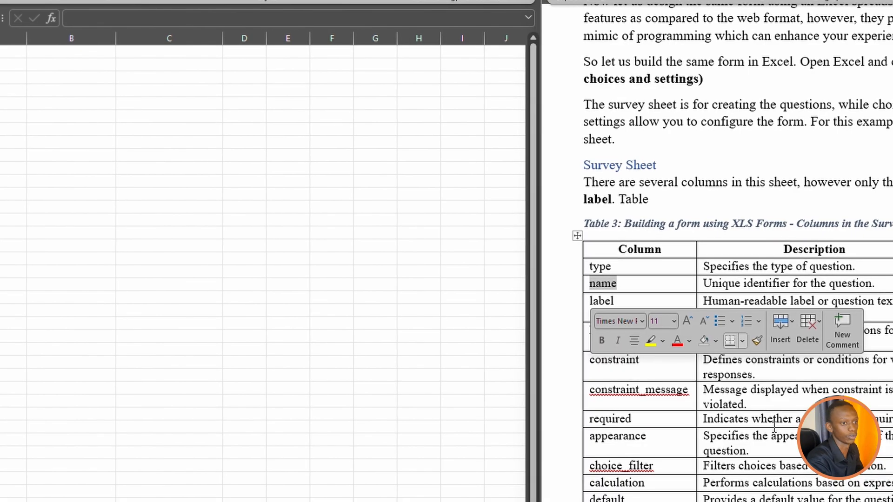
click(800, 314)
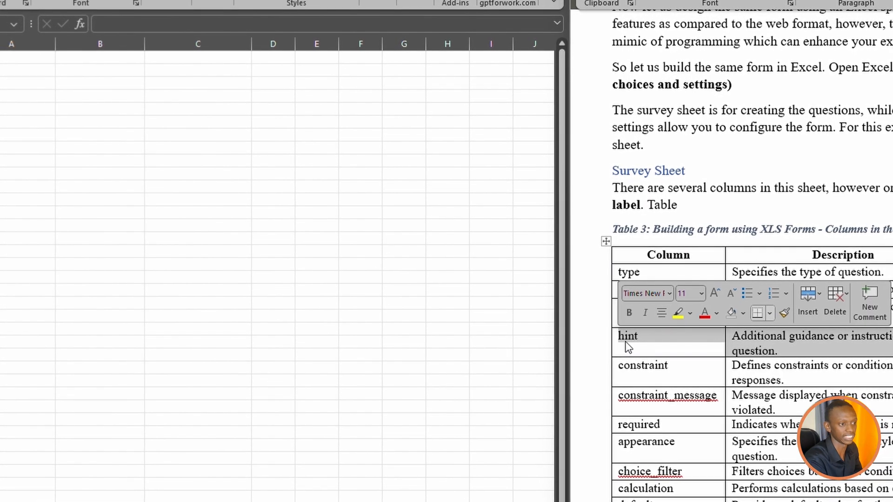
click(645, 354)
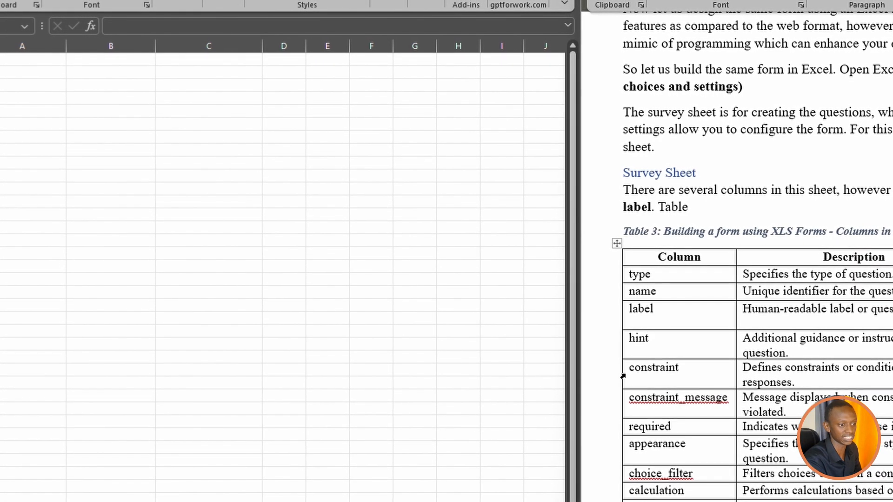
drag(631, 370, 645, 493)
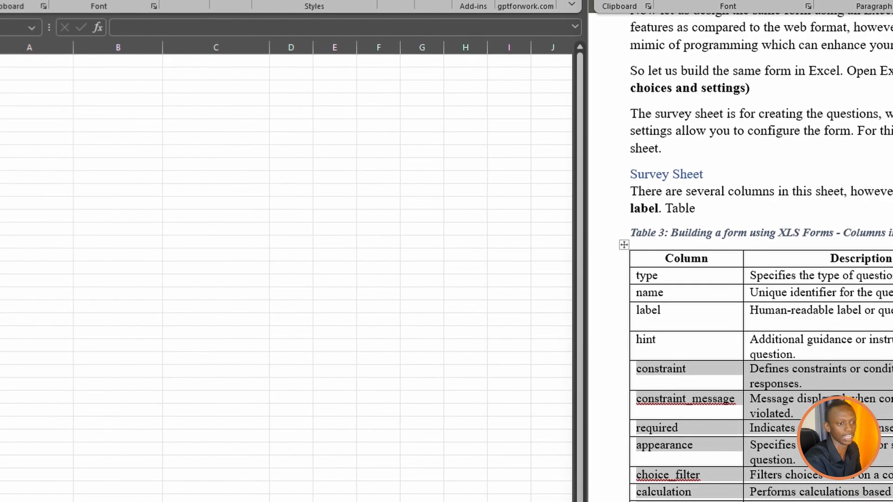
scroll(745, 297, down, 4)
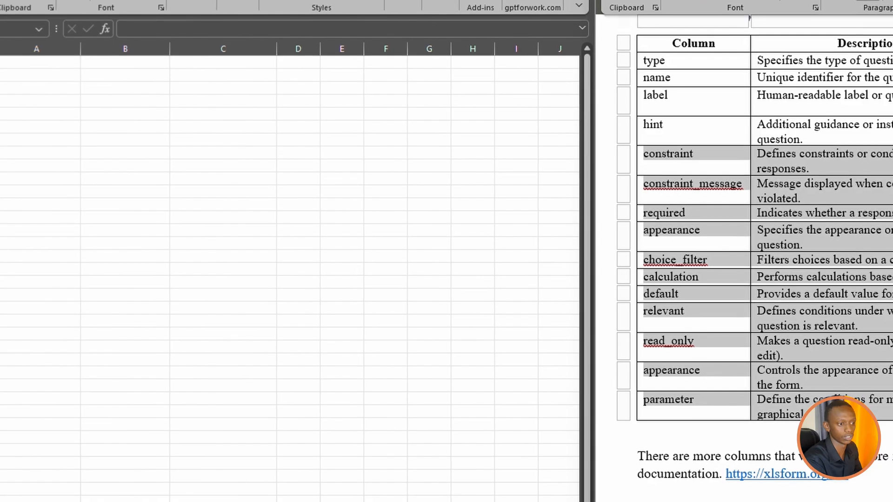
scroll(744, 251, down, 1)
scroll(606, 411, down, 7)
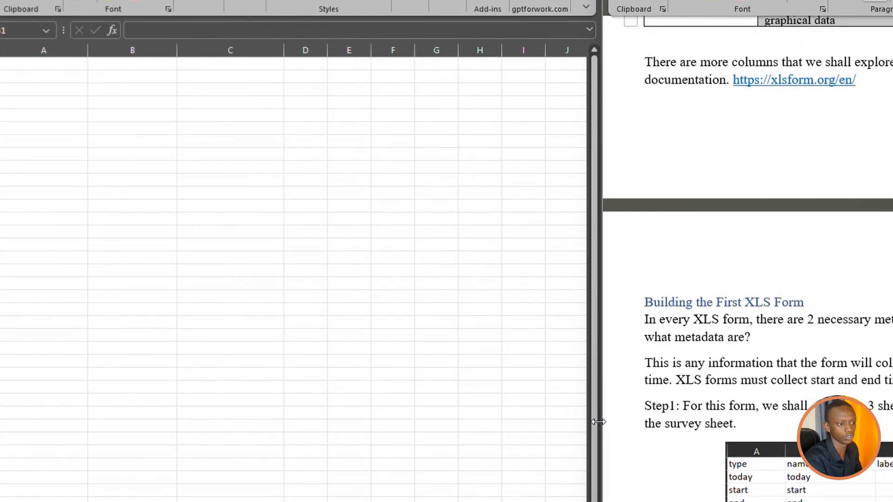
Widen the Excel window beside the Word guide and select cell A1 in the blank sheet.
drag(600, 421, 709, 423)
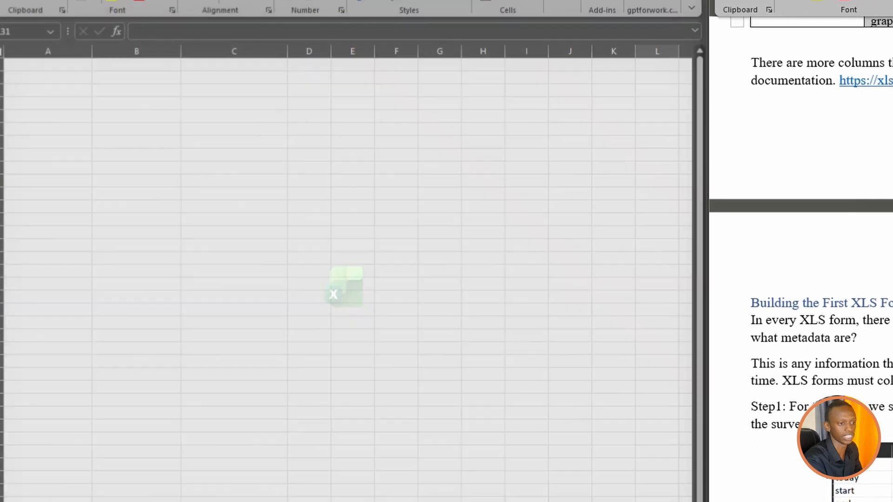
scroll(824, 482, down, 1)
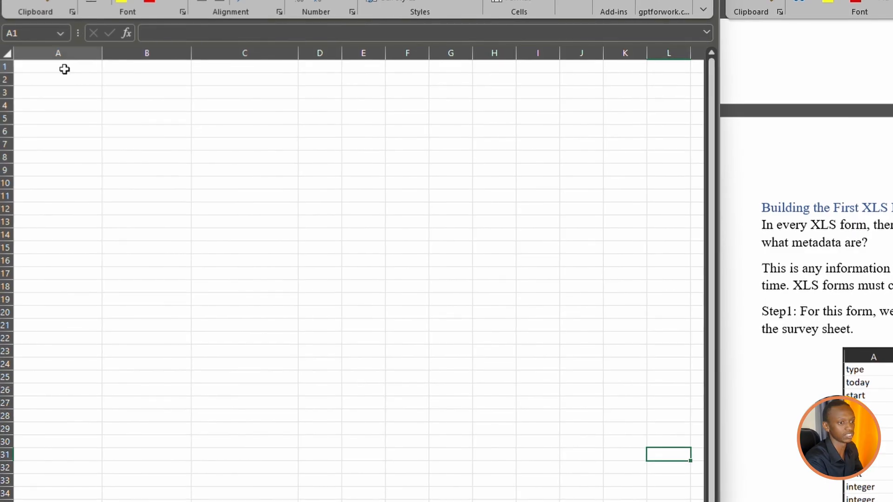
click(71, 70)
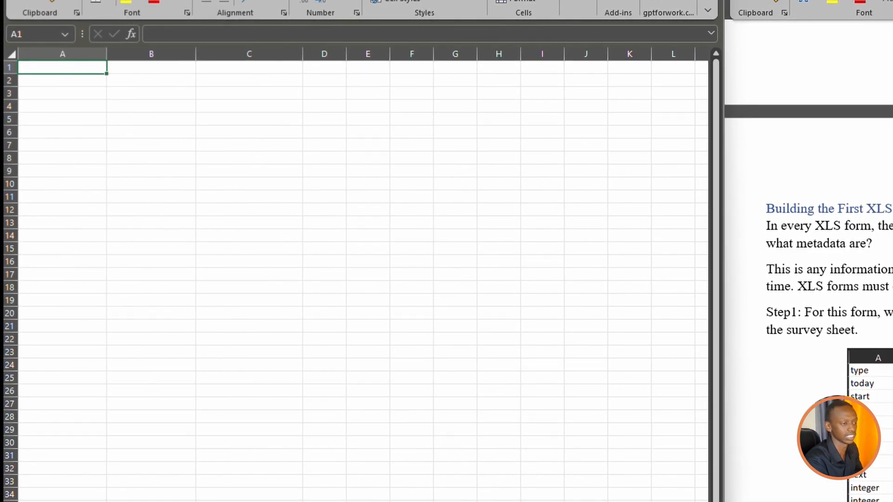
Enter the column headers type, name and label in cells A1 to C1.
double_click(80, 69)
text(tyo)
key(BackSpace)
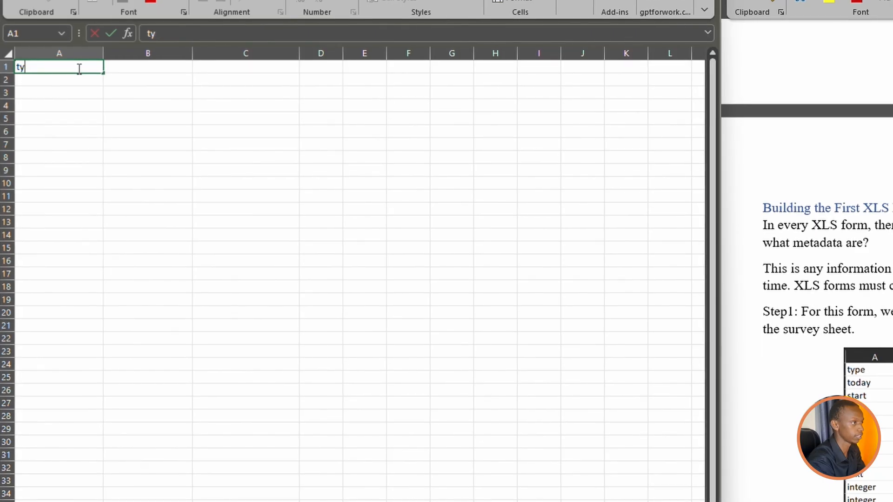
text(oe)
key(BackSpace)
key(BackSpace)
text(pe)
key(Tab)
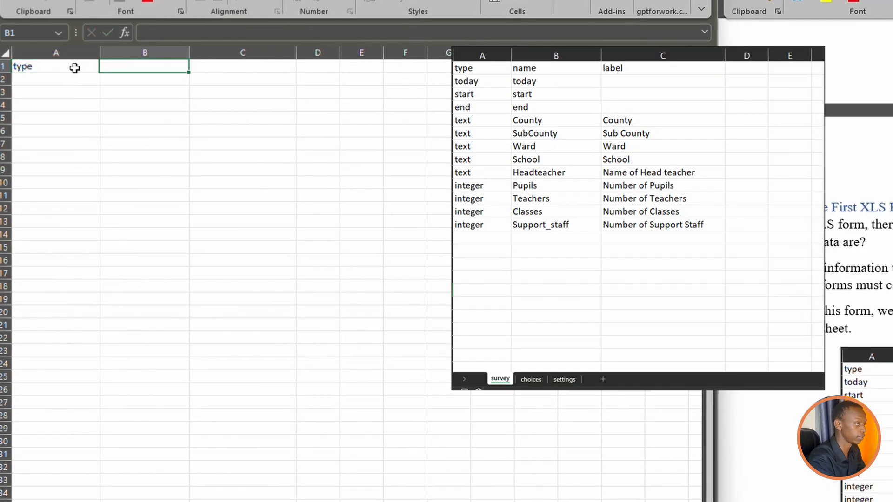
text(name)
key(Tab)
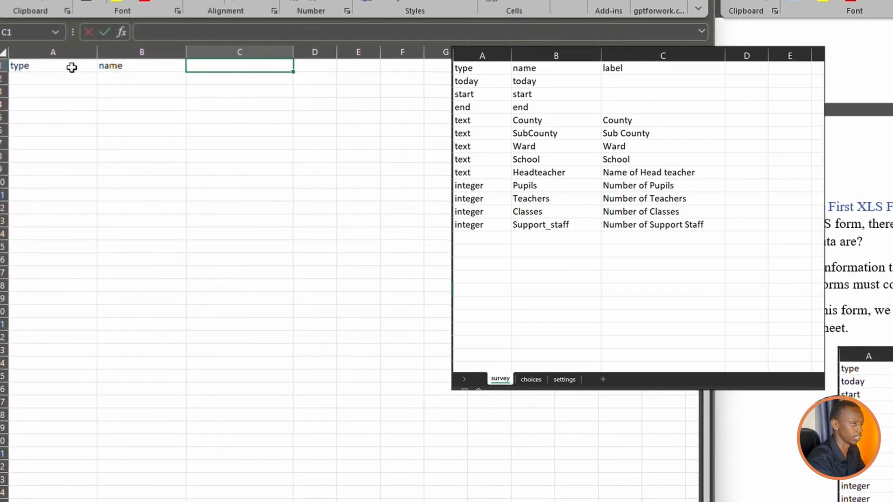
text(label)
key(Return)
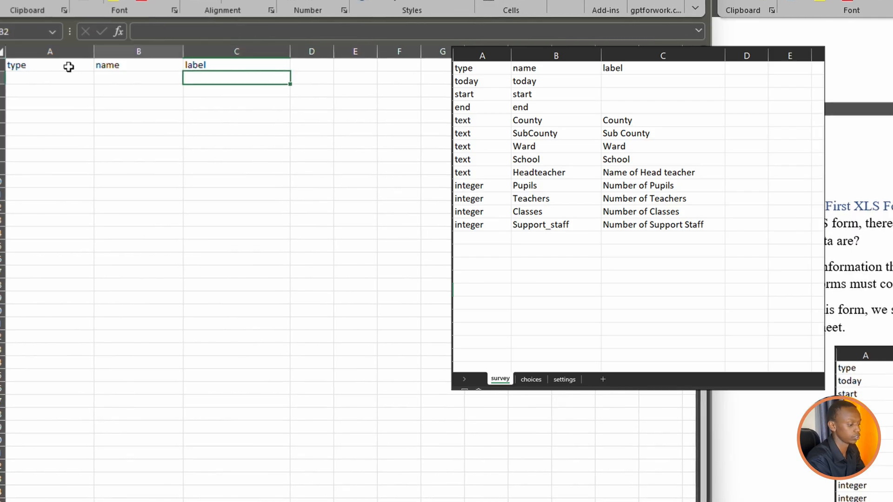
Fill row 2 with today as both the type and the name.
key(Left)
key(Left)
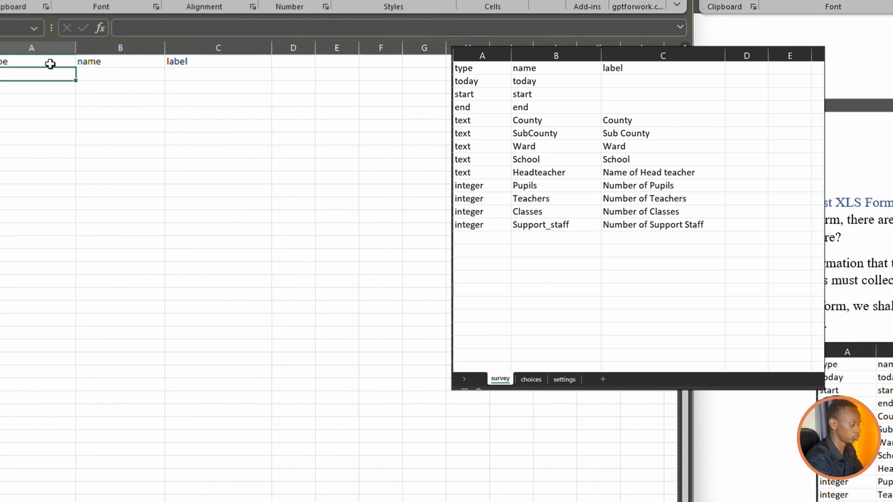
double_click(43, 76)
text(today)
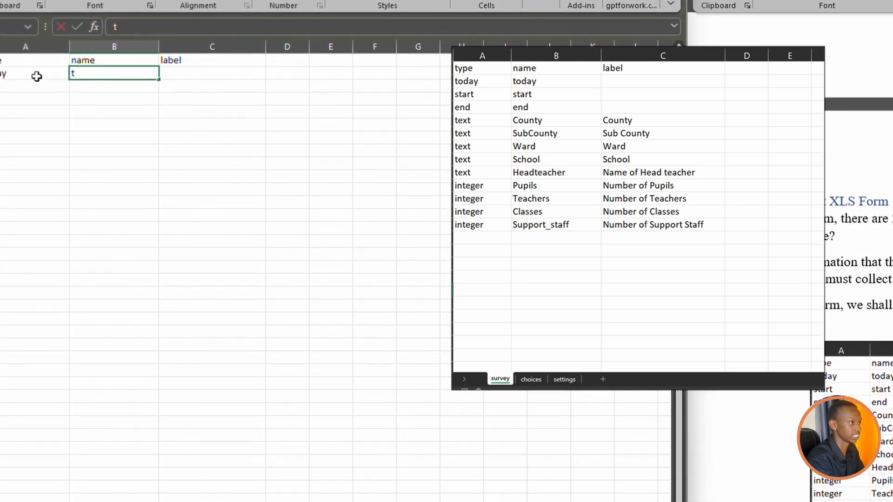
text(today)
key(Return)
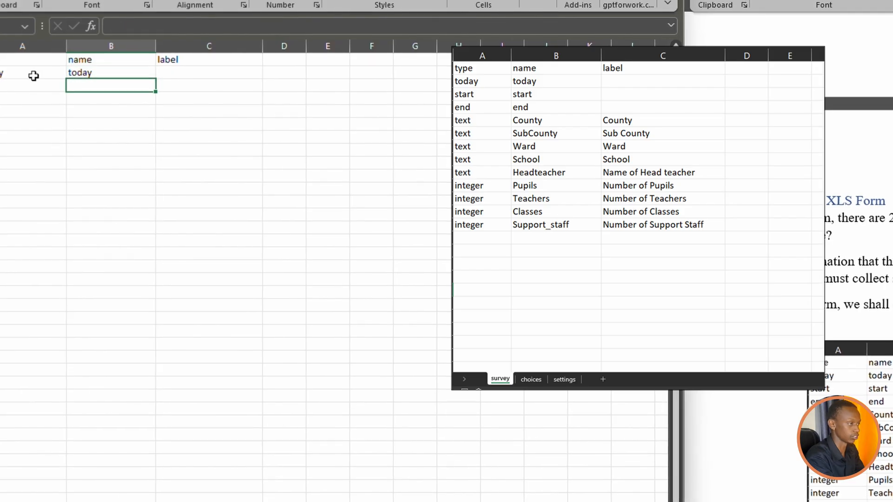
Fill row 3 with start as both type and name, and enter end as the name in row 4.
click(35, 81)
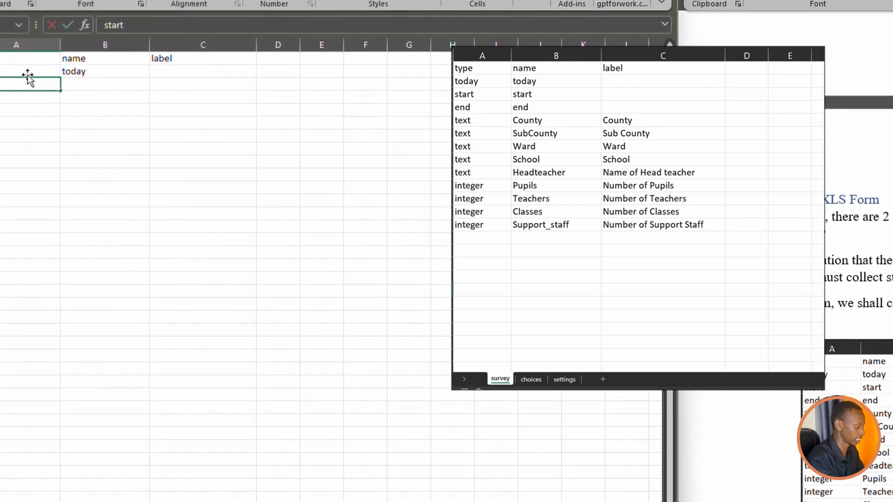
key(Right)
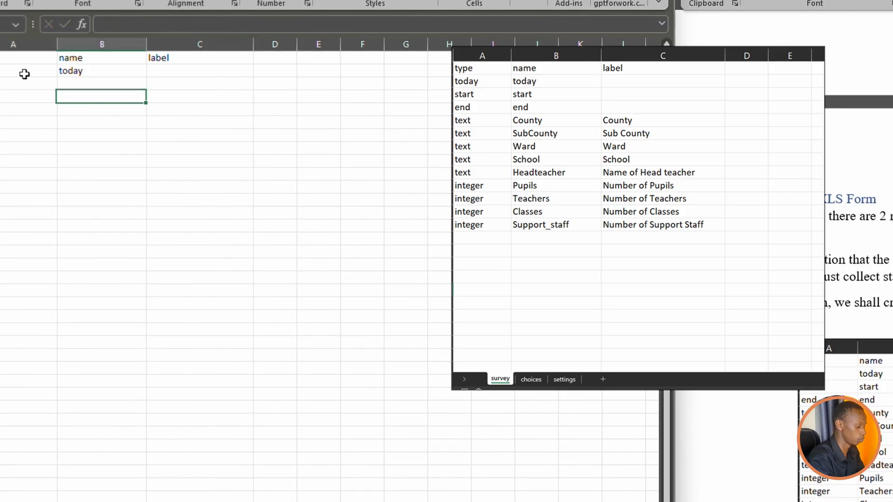
key(Up)
text(s)
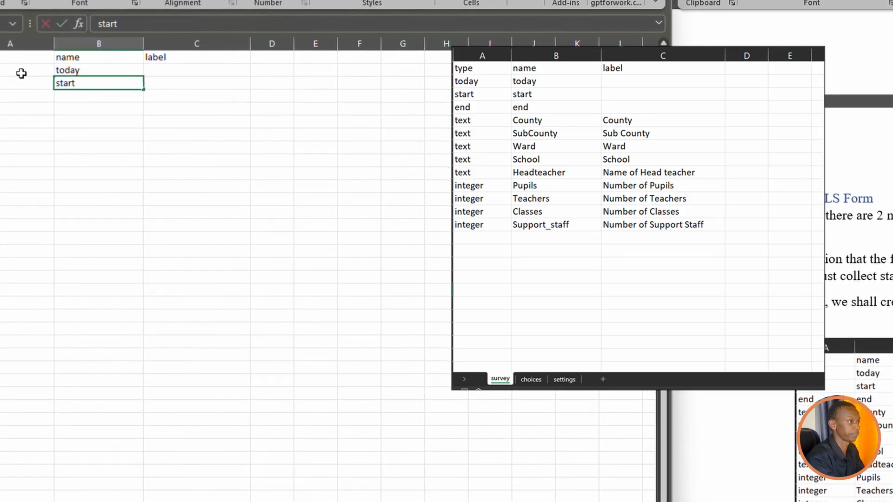
key(Return)
text(end)
key(Return)
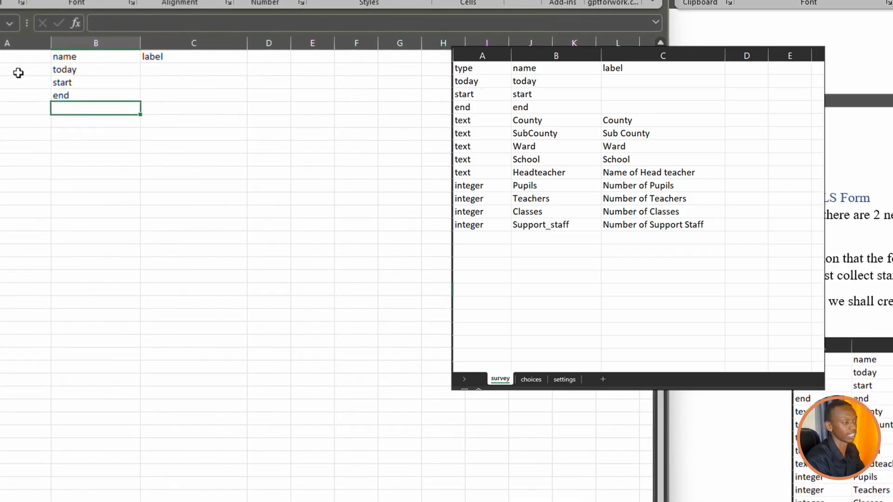
Enter county, subcounty and ward in the name column, in rows 5 to 7.
key(Left)
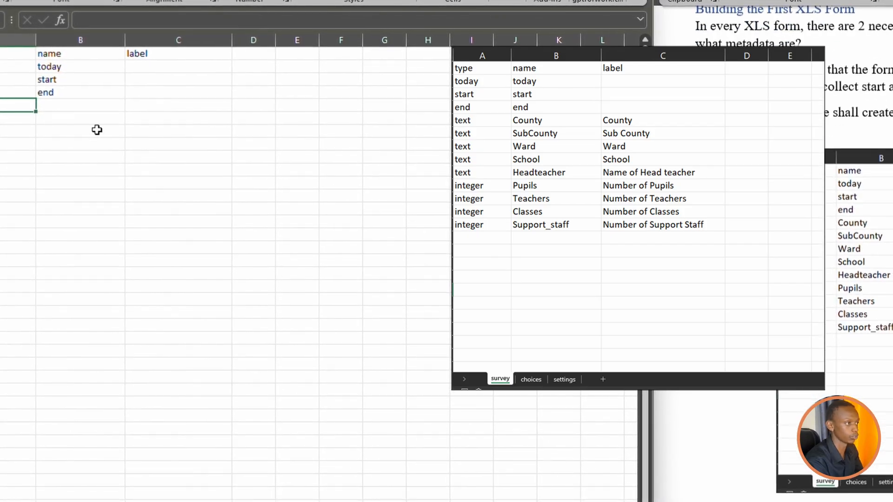
double_click(75, 105)
text(county)
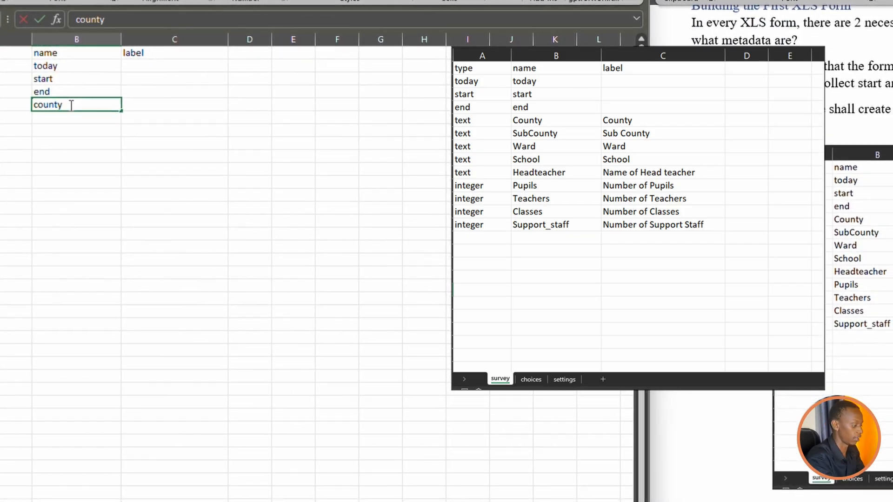
key(Tab)
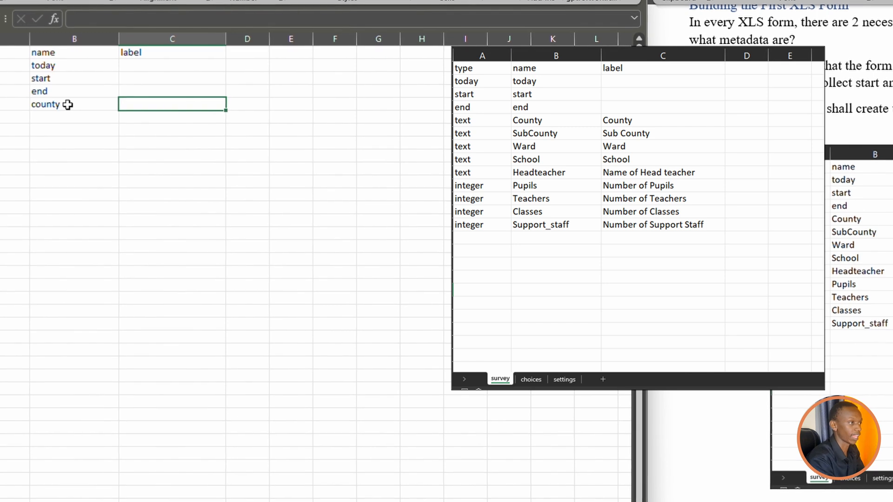
key(Down)
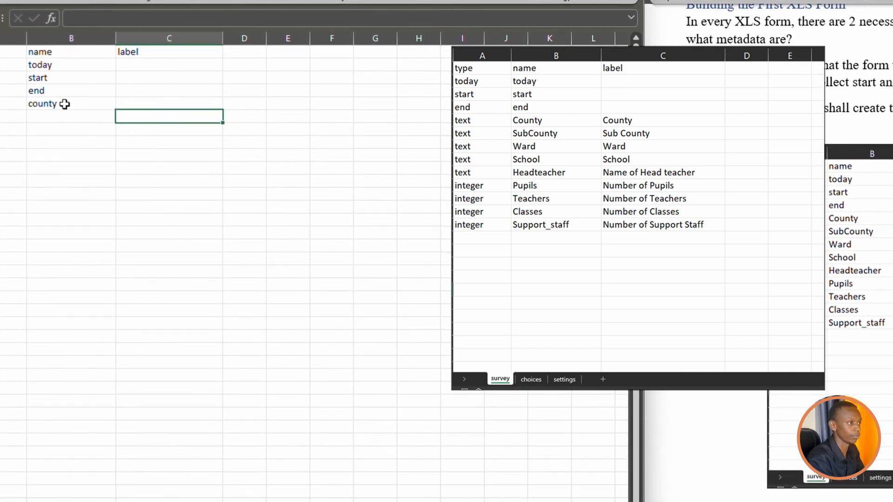
key(Left)
key(Left)
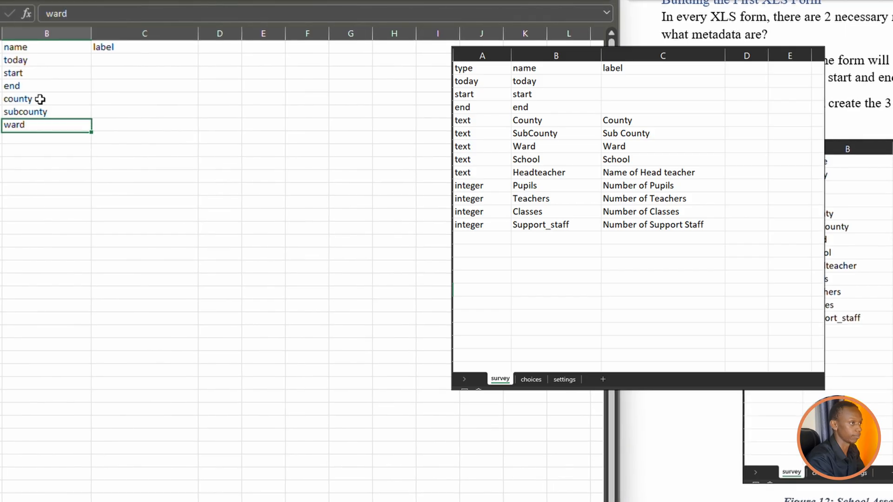
Enter the labels County, Sub County and Ward beside the matching names in rows 5 to 7.
key(Tab)
text(County)
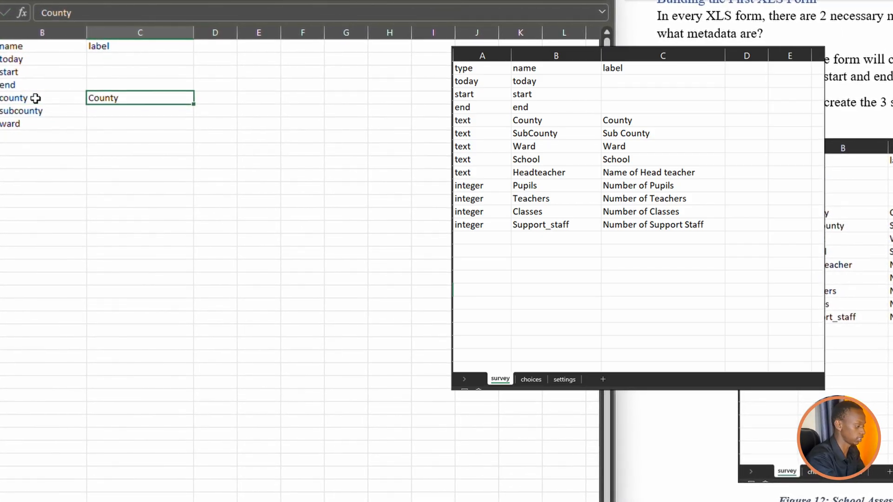
key(Return)
text(Sub)
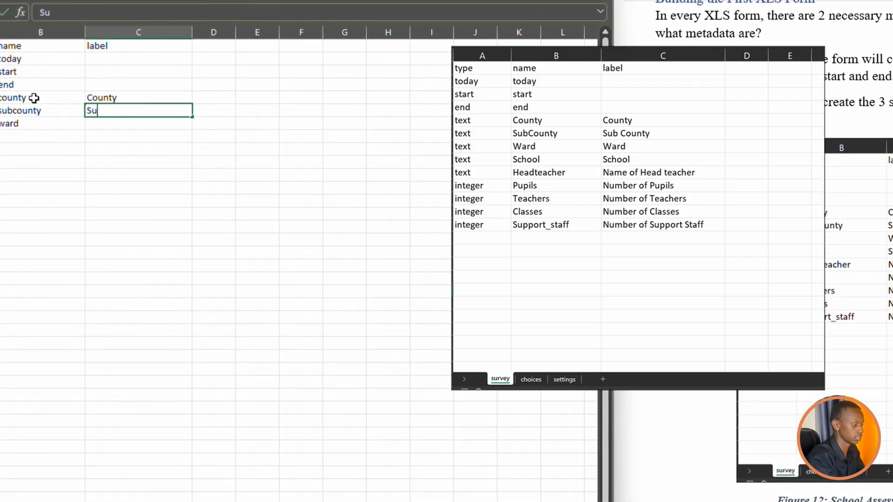
text( County)
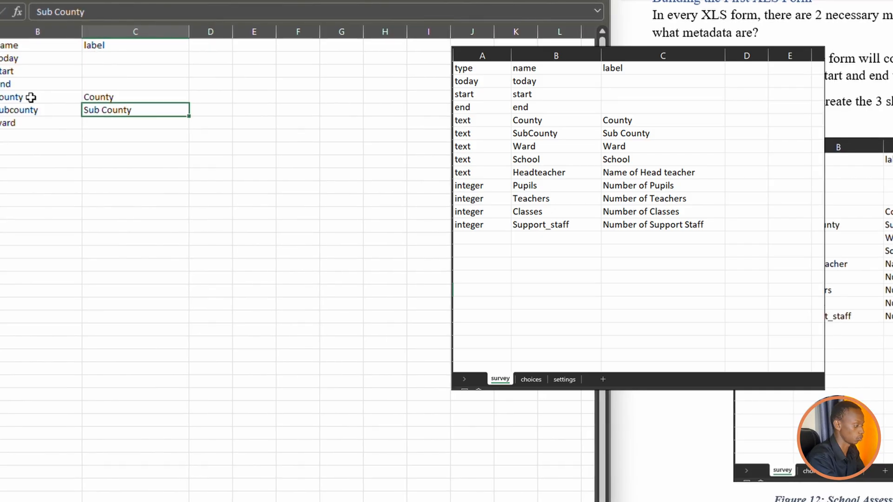
key(Return)
text(Ward)
key(Return)
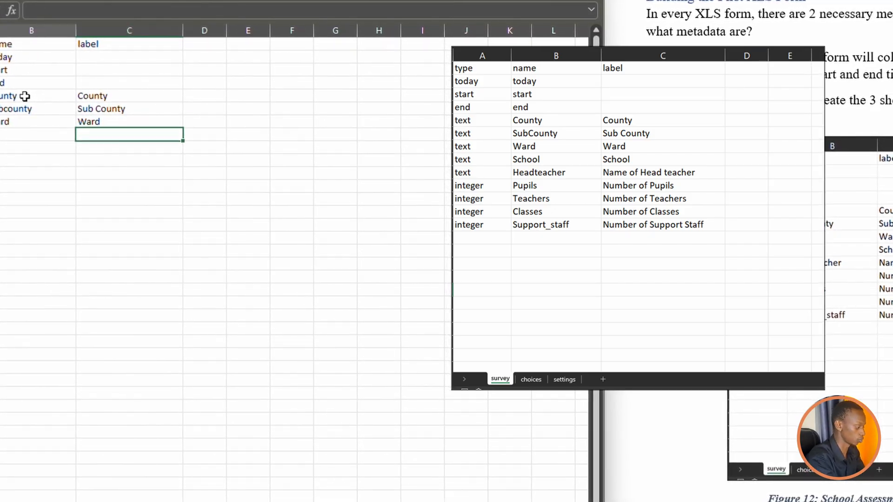
Add the school question in row 8 with the name school and the label School.
key(Left)
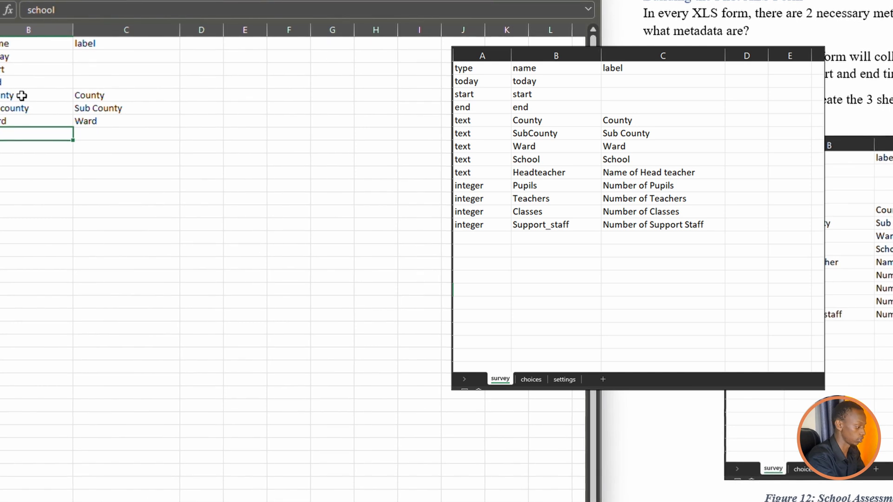
key(Tab)
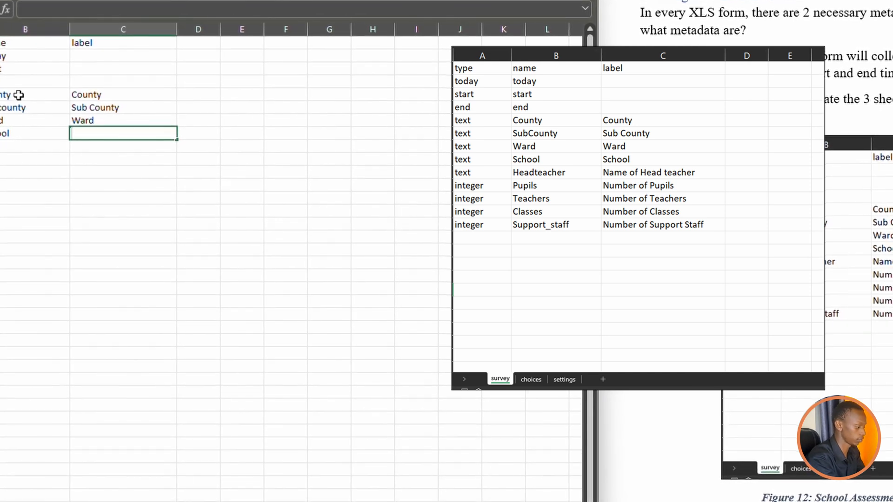
text(Sch)
key(Tab)
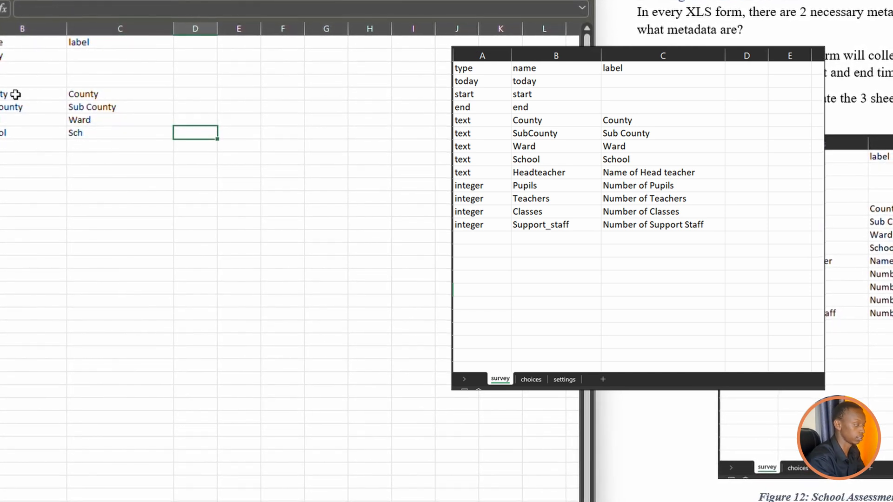
key(Left)
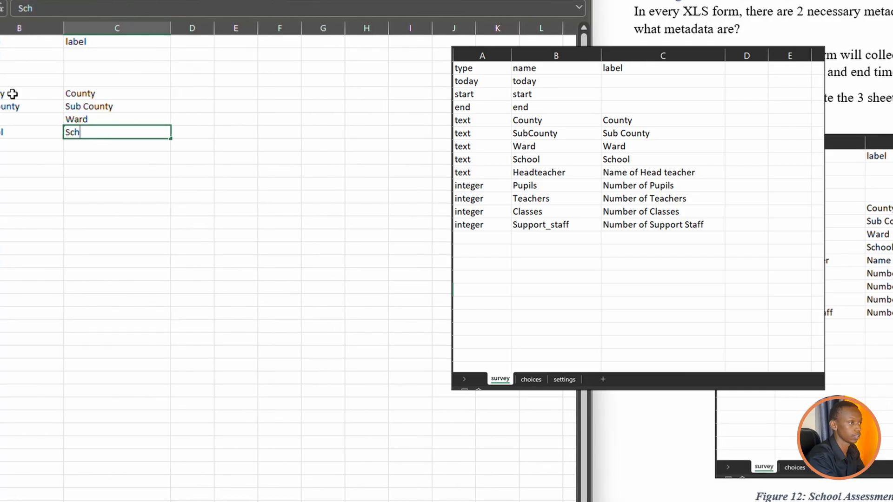
text(ool)
key(Return)
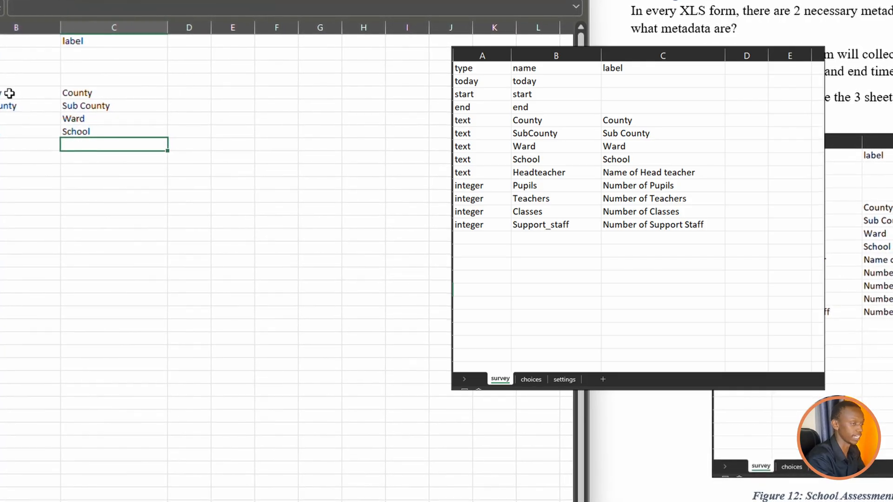
Add the headteacher question in row 9 with the name headteacher and the label Headteacher.
key(Left)
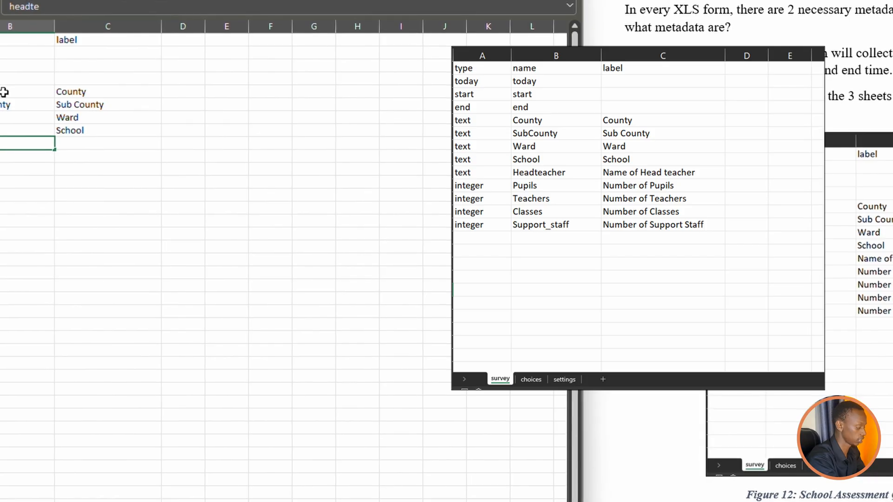
text(headteacher)
key(Tab)
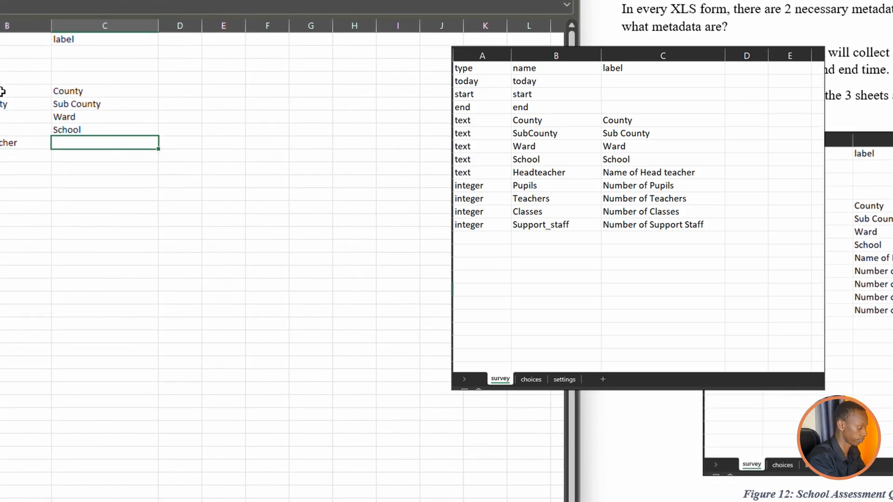
text(Headteacher)
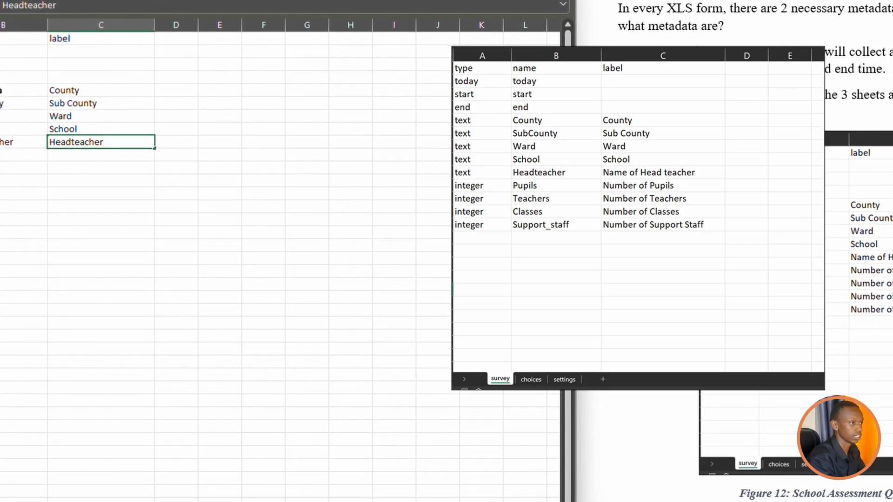
key(Return)
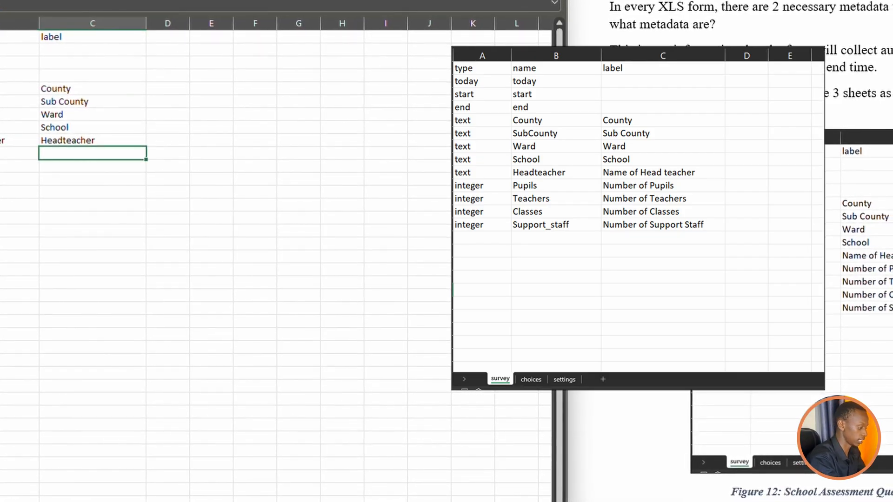
Enter the labels Number of Pupils and Number of teachers in rows 10 and 11 of the label column.
text(Number of Pupils)
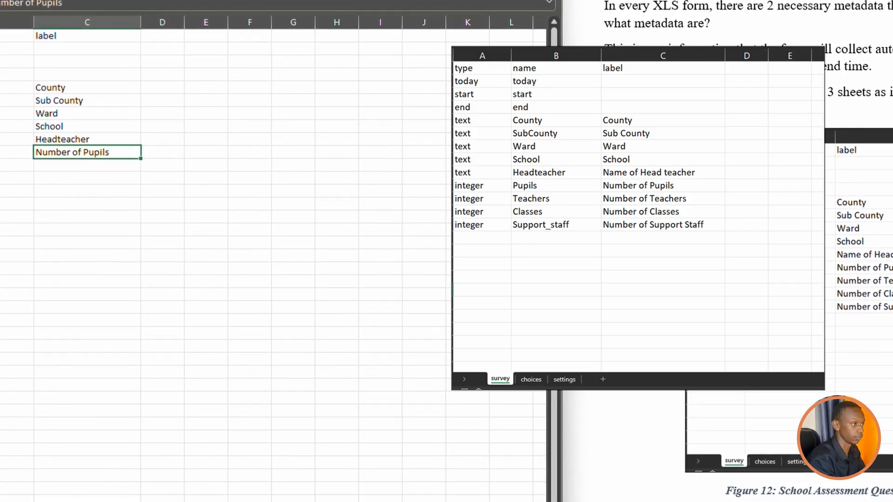
key(Return)
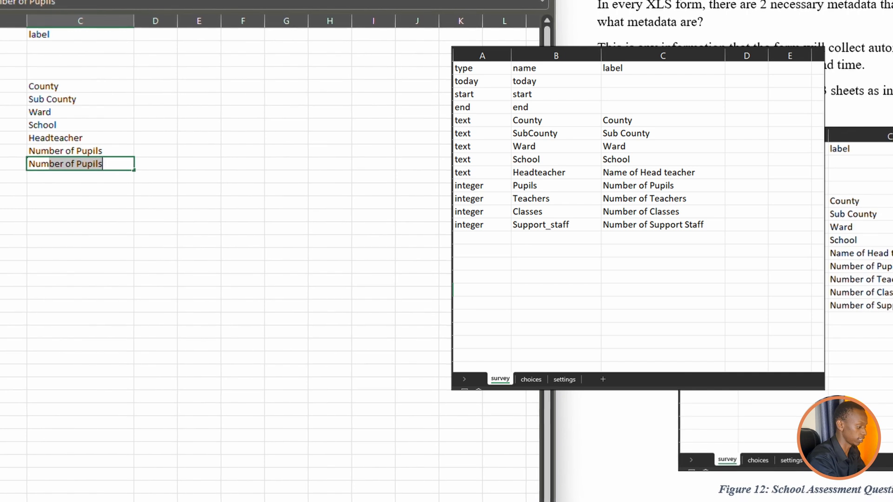
text(eachers)
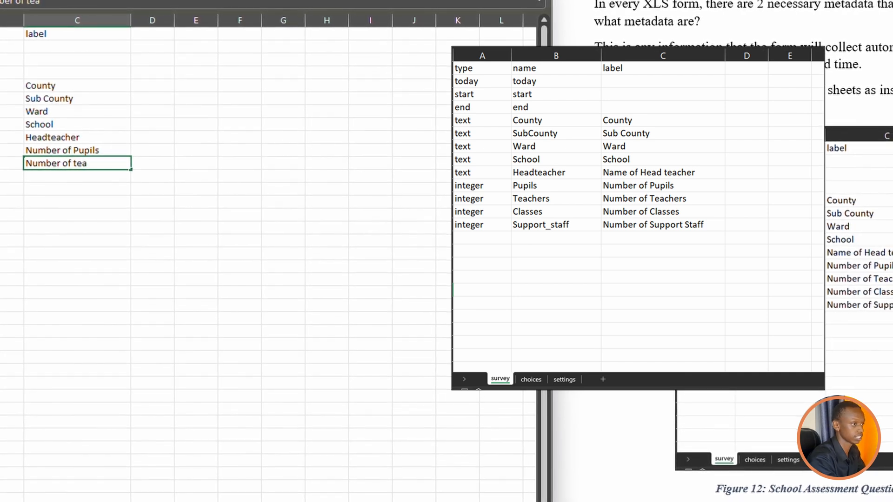
key(Return)
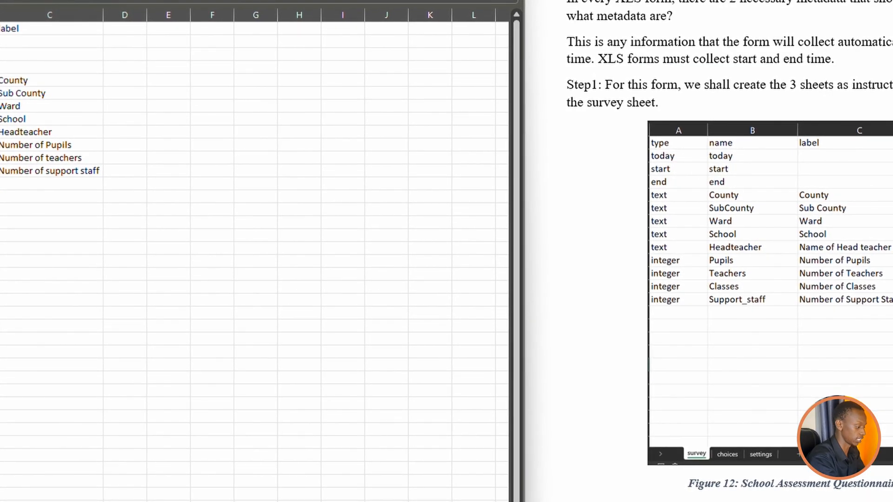
Enter the label for the classes question in row 13 and edit its wording to Numbee of classes.
key(Tab)
text(Numbe rof classes)
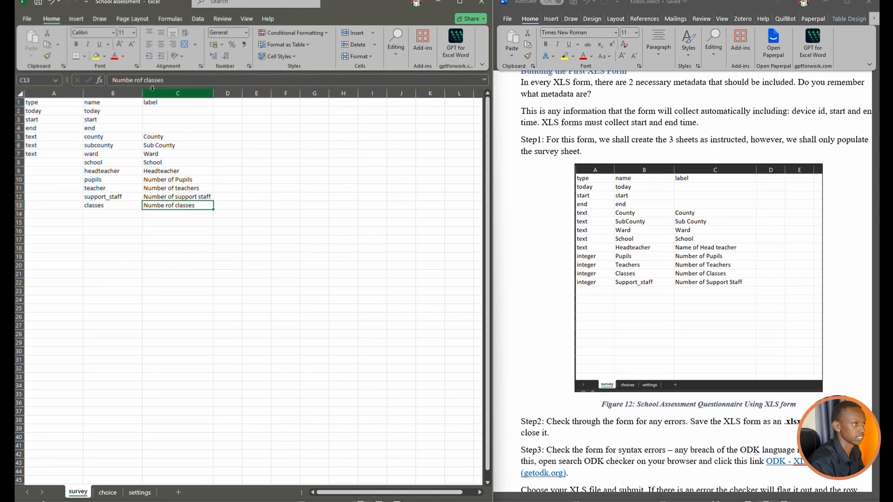
click(139, 80)
key(BackSpace)
key(BackSpace)
key(BackSpace)
text(e o)
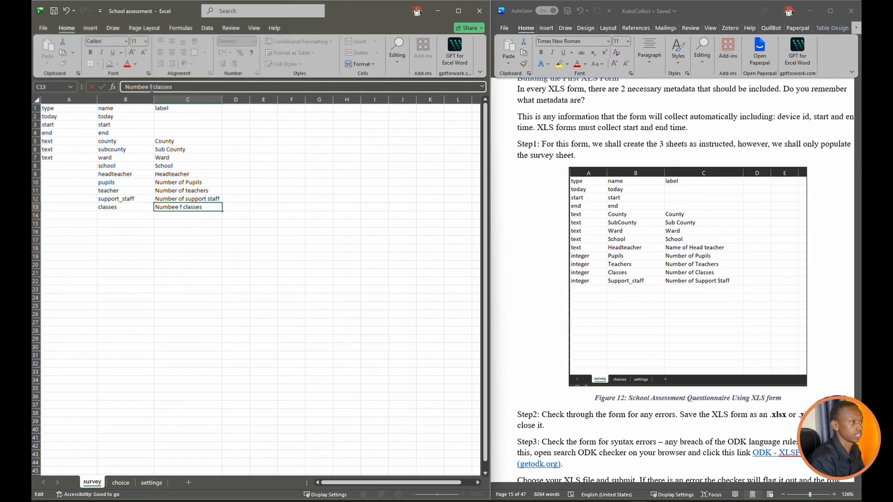
key(Return)
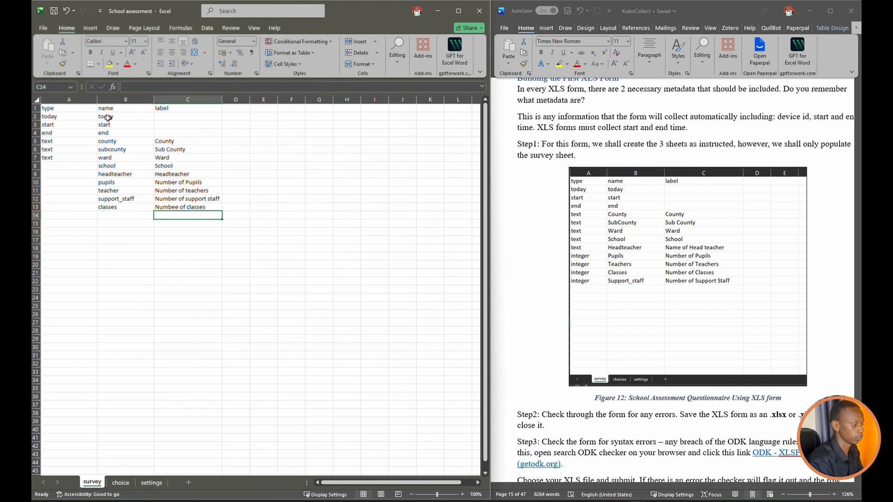
Set the type of the school and headteacher questions in rows 8 and 9 to text.
click(59, 165)
text(text)
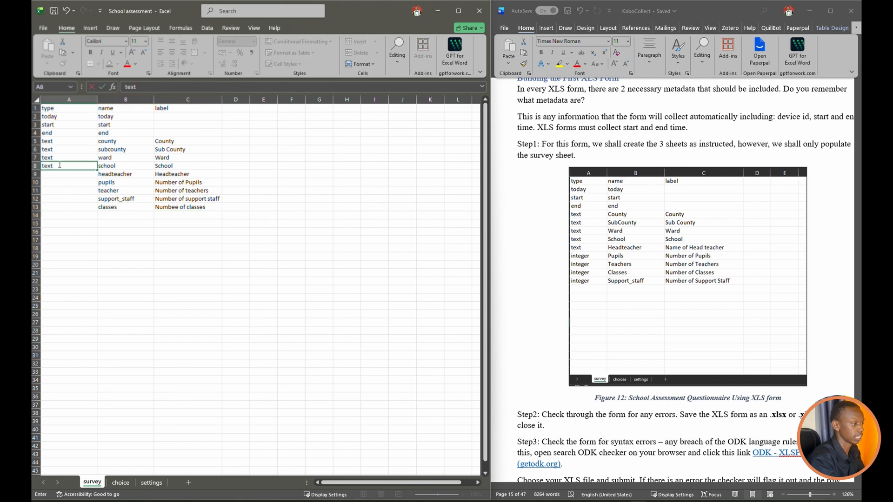
key(Return)
text(text)
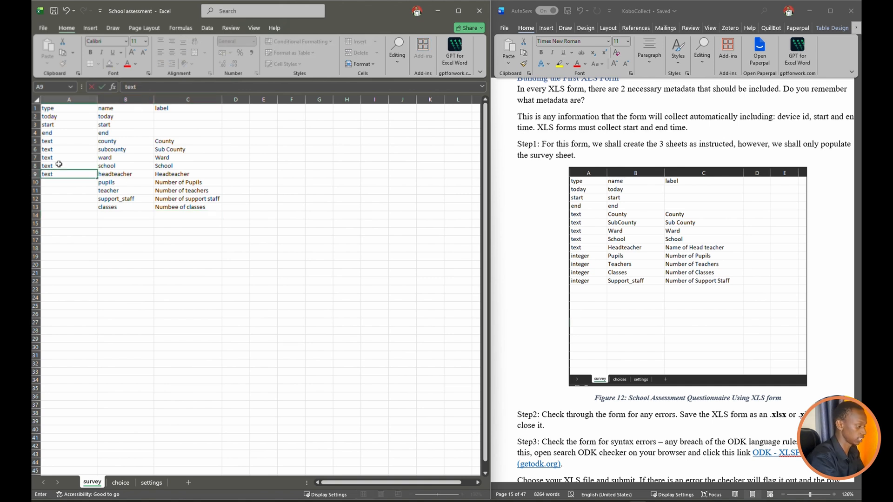
key(Return)
Set the type of the pupils, teacher, support_staff and classes questions in rows 10 to 13 to integer.
text(i)
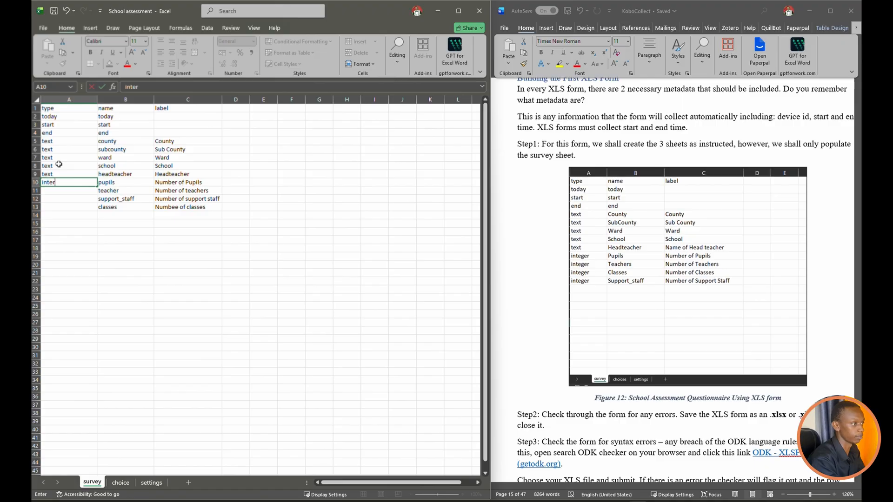
text(nteger)
key(Return)
text(i)
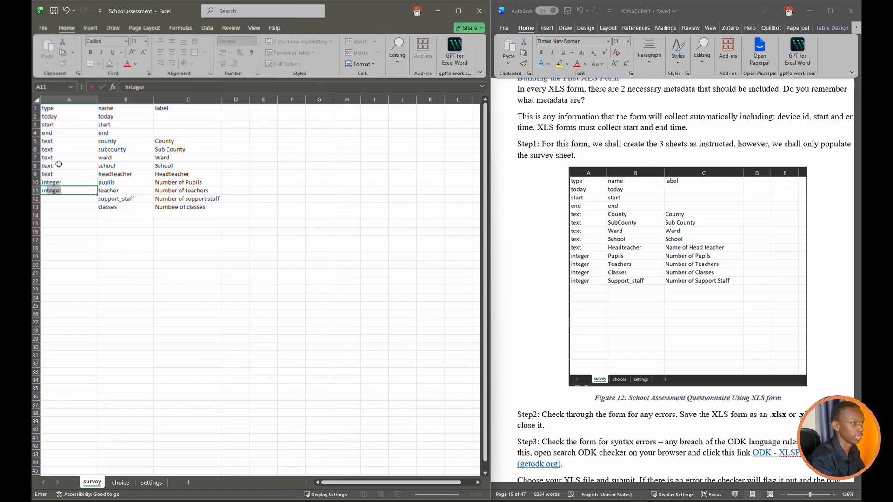
key(Return)
text(integer)
key(Return)
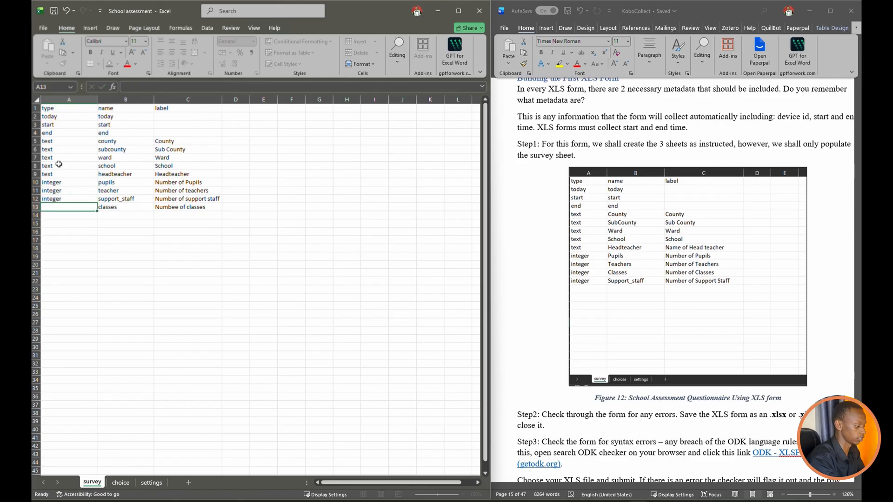
text(integer)
key(Return)
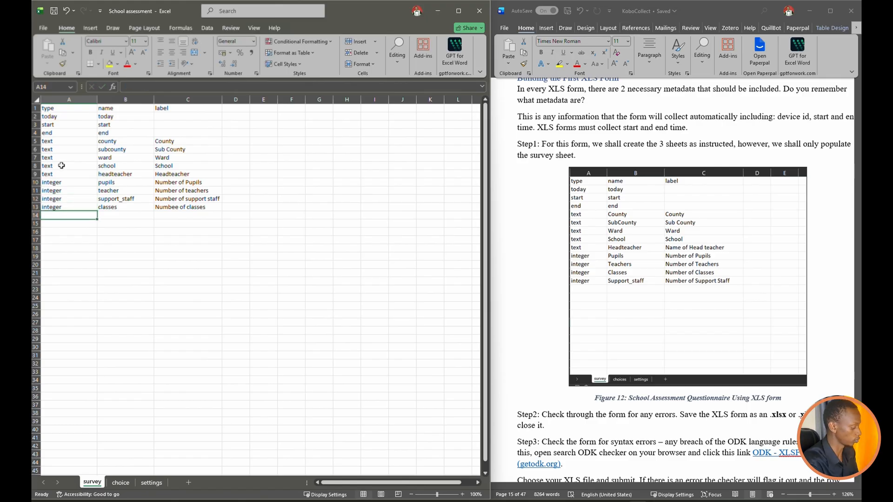
click(141, 225)
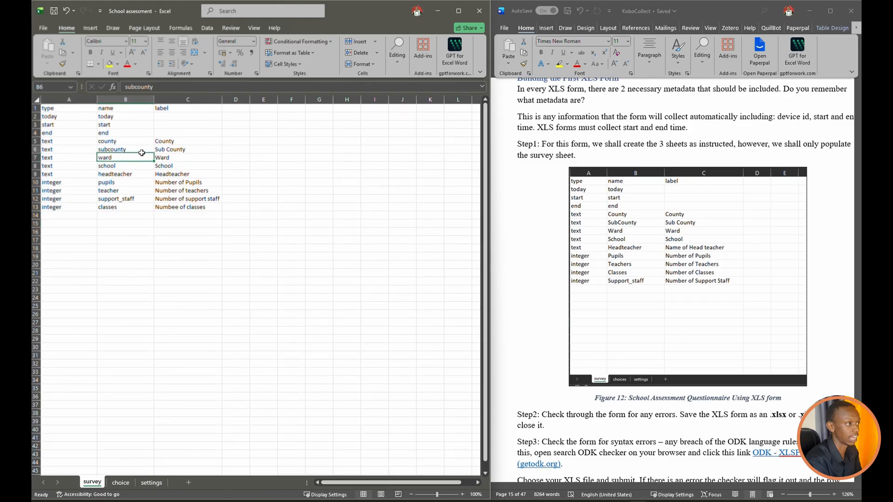
click(48, 110)
drag(48, 110, 210, 205)
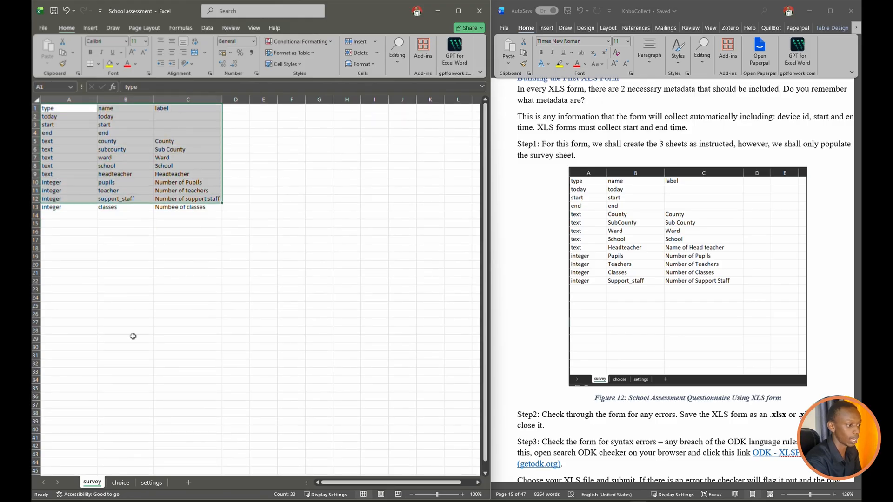
Rename the choice sheet as choices.
click(121, 483)
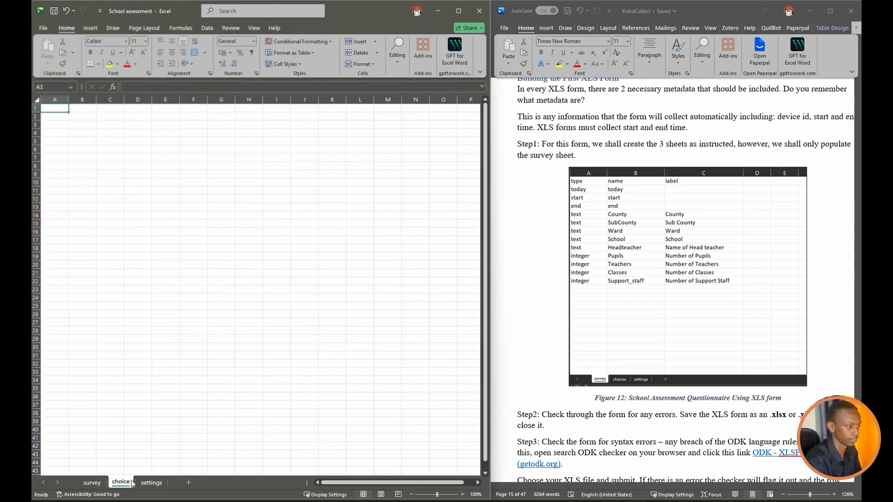
click(131, 482)
text(s)
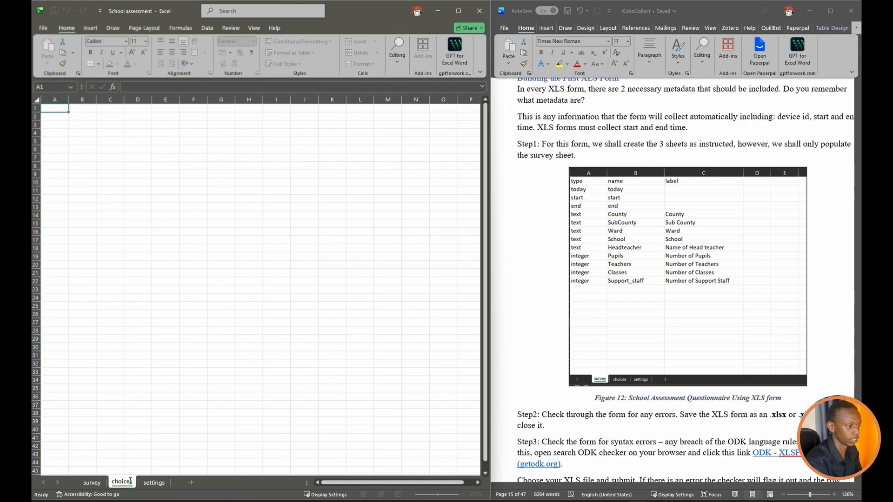
click(151, 483)
click(194, 400)
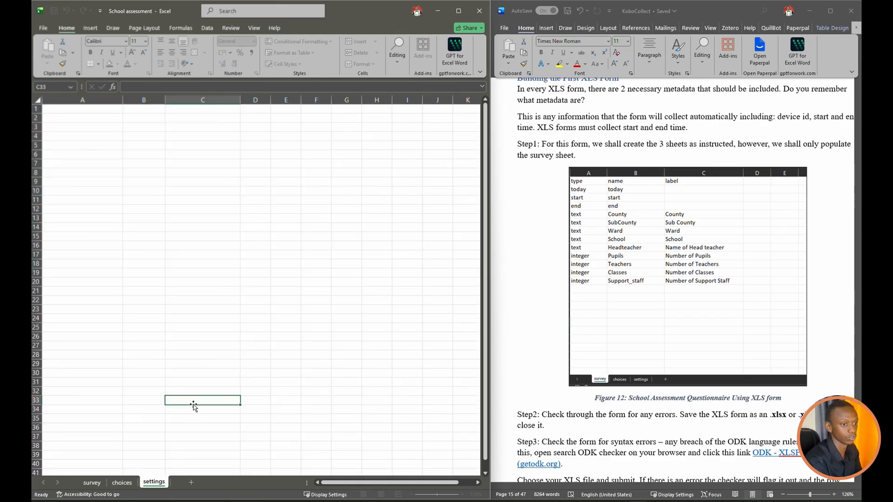
scroll(315, 295, down, 1)
scroll(315, 295, down, 2)
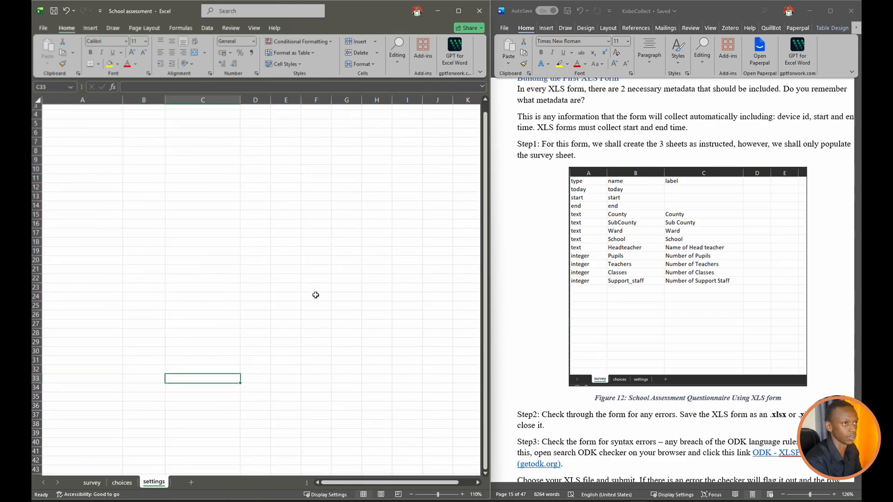
Close the School assessment workbook and switch to KoboToolbox in the web browser.
drag(359, 19, 369, 122)
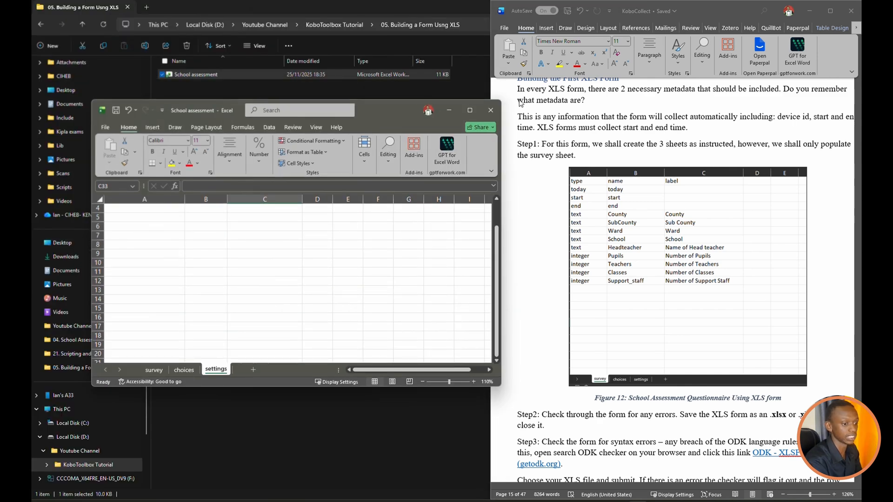
click(491, 110)
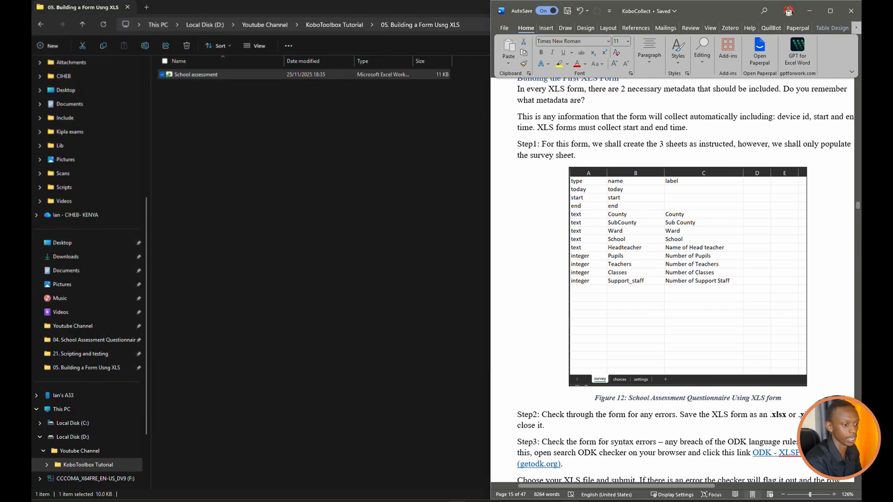
mouse_move(495, 494)
click(520, 470)
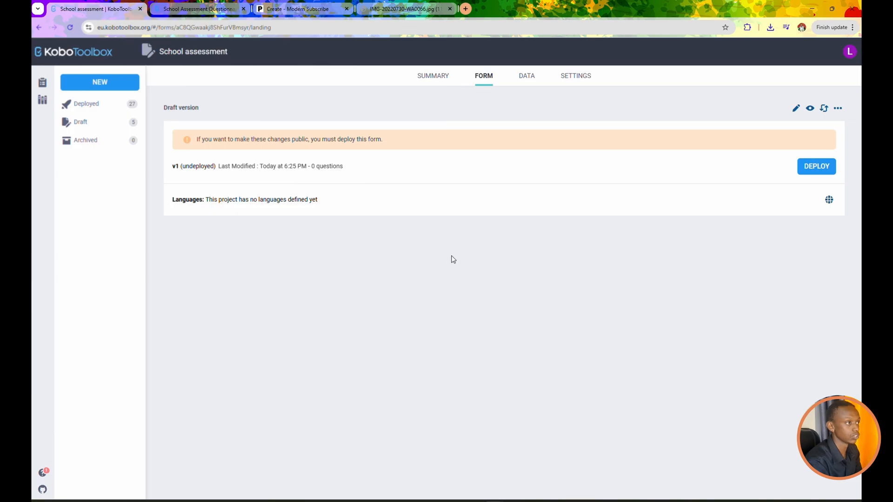
Start a new project from the projects list by uploading the School assessment file as its XLSForm.
click(65, 87)
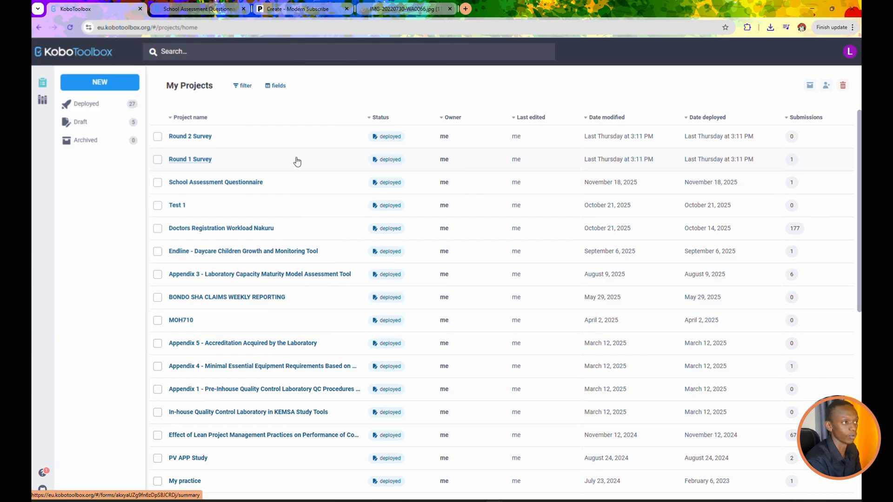
click(116, 87)
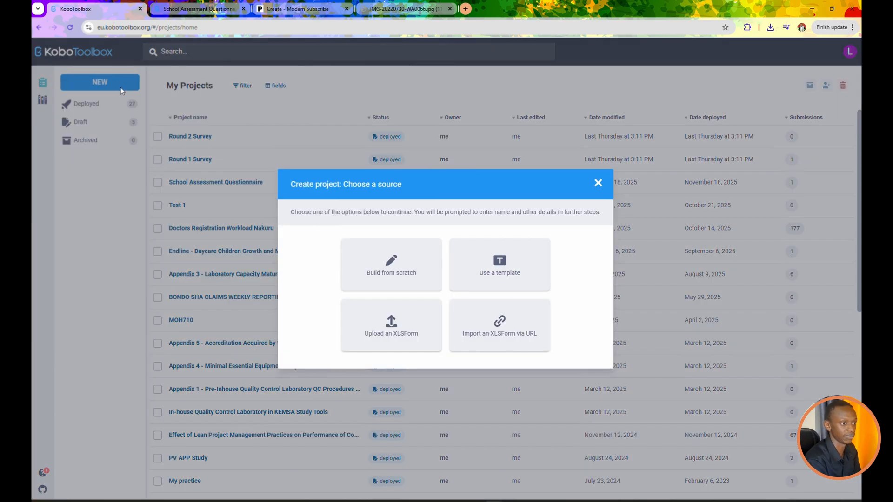
click(388, 331)
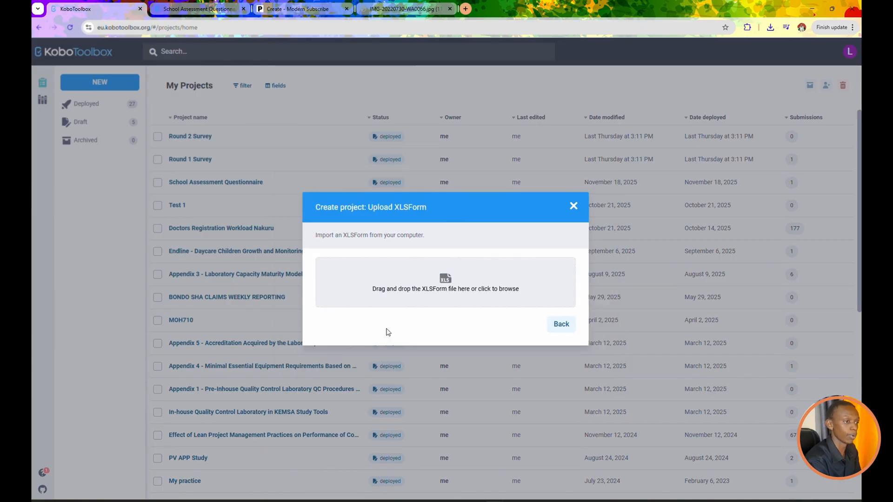
click(432, 299)
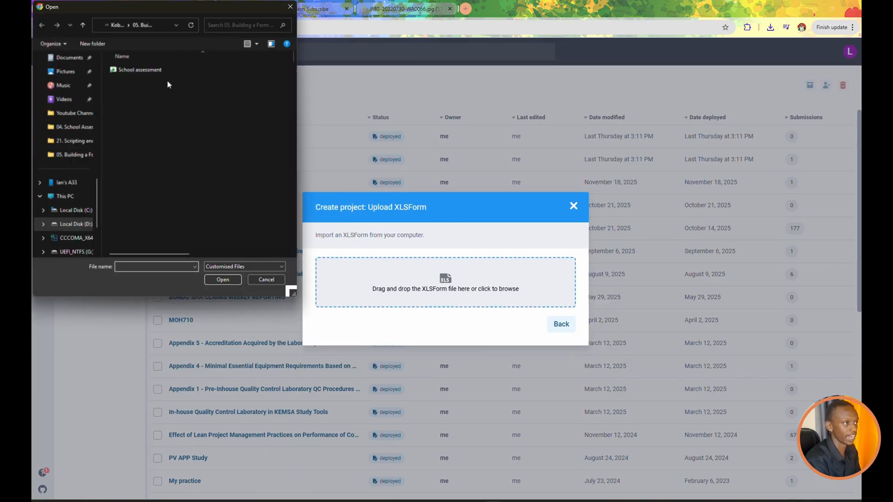
click(153, 70)
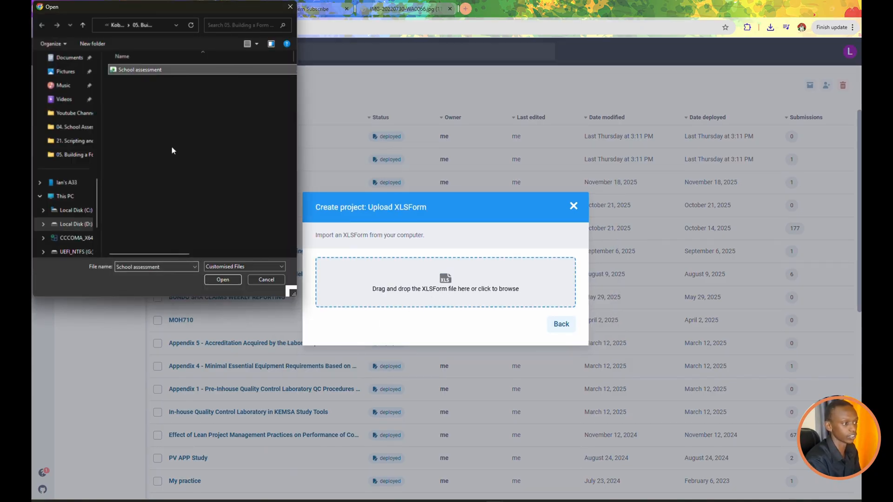
click(223, 280)
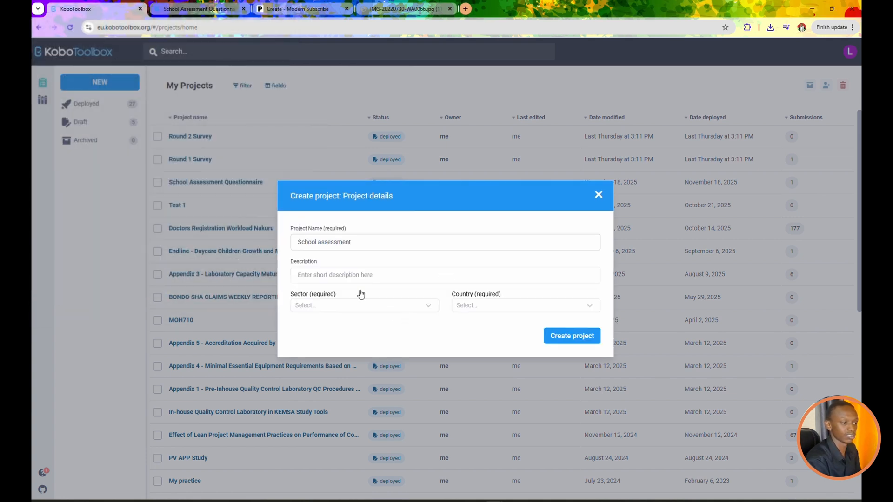
Set the sector to Educational Services / Higher Education and the country to Kenya, and create the School assessment project.
click(353, 307)
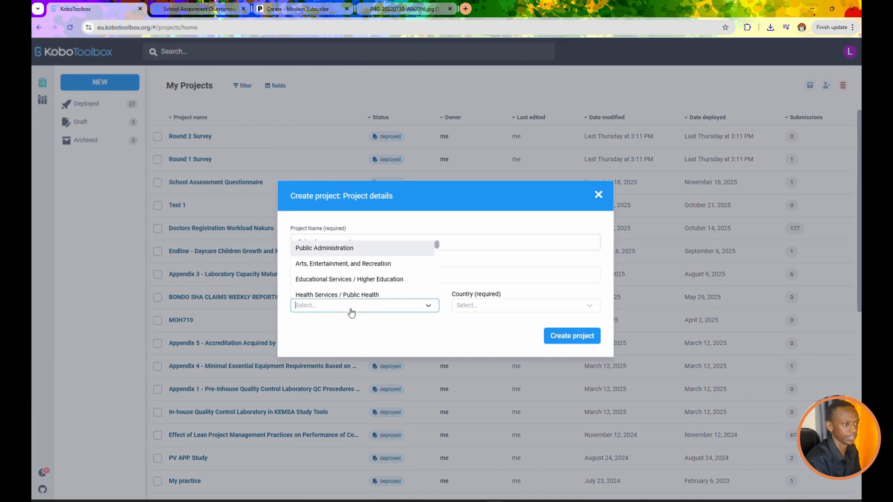
click(358, 279)
click(525, 307)
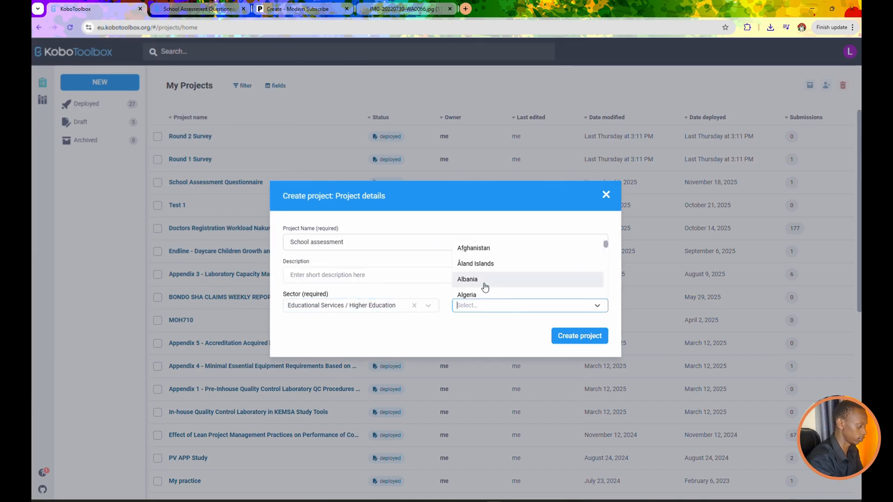
text(Keny)
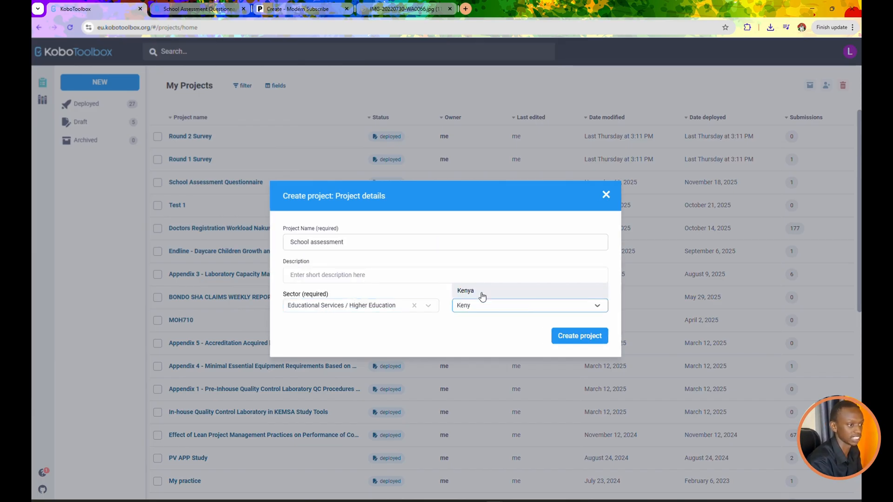
click(474, 292)
click(575, 335)
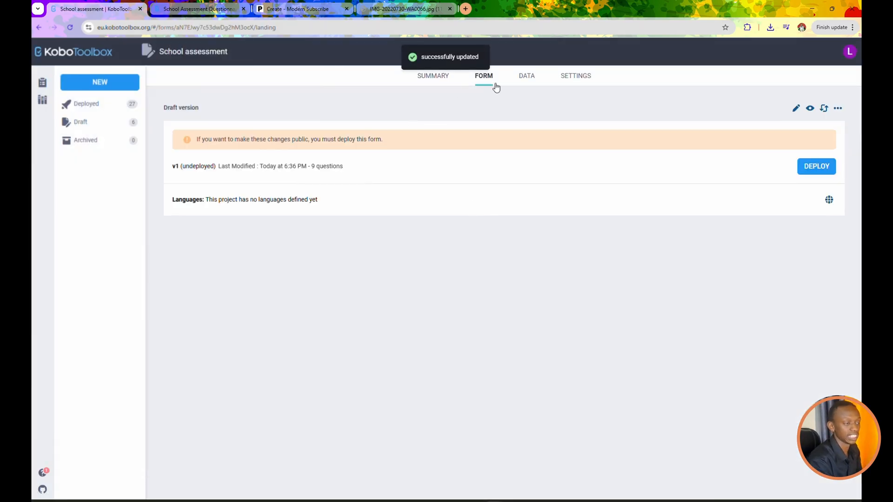
Preview the School assessment form, check its questions from County through the number of classes, and close the preview.
click(809, 108)
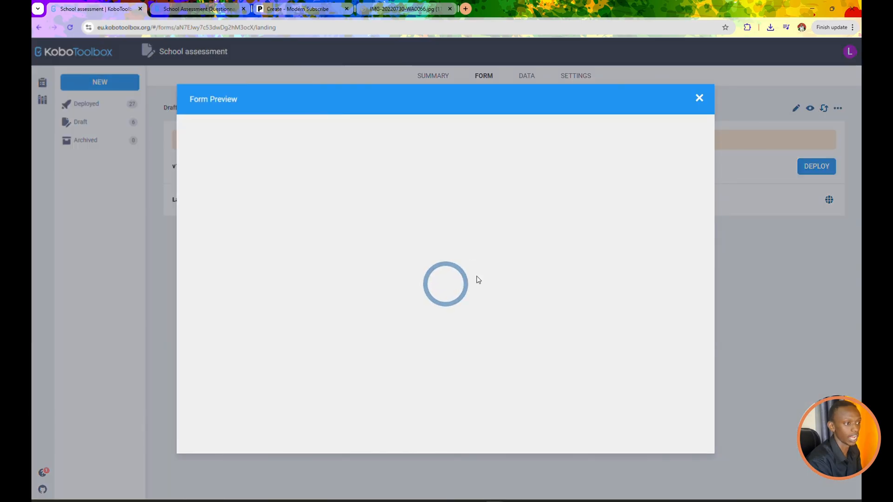
scroll(471, 305, down, 2)
scroll(471, 305, down, 3)
scroll(471, 306, up, 5)
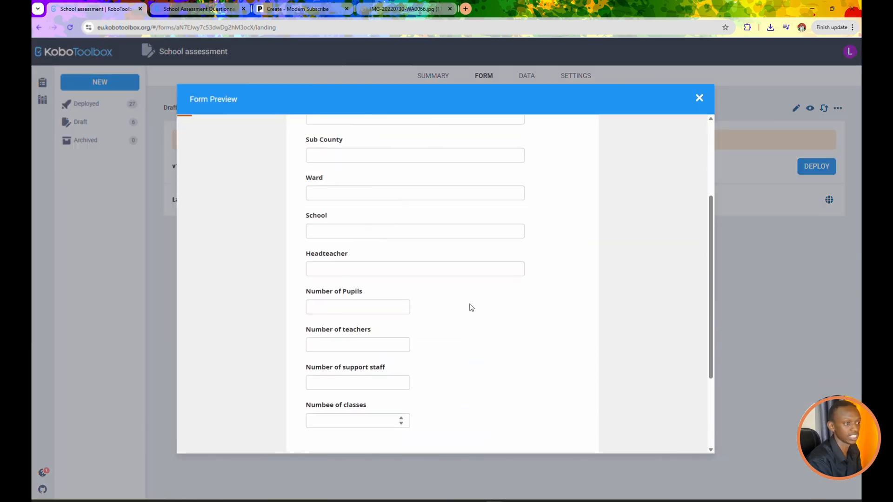
scroll(471, 307, down, 5)
scroll(472, 307, up, 5)
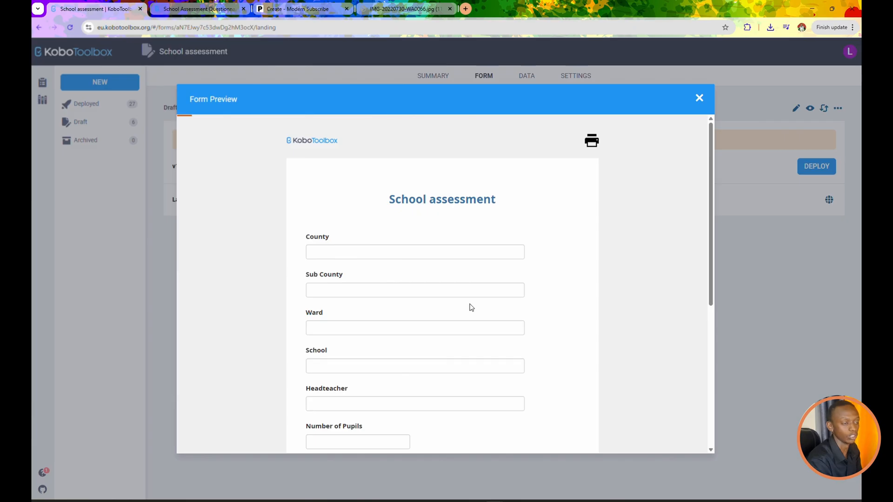
scroll(516, 266, down, 5)
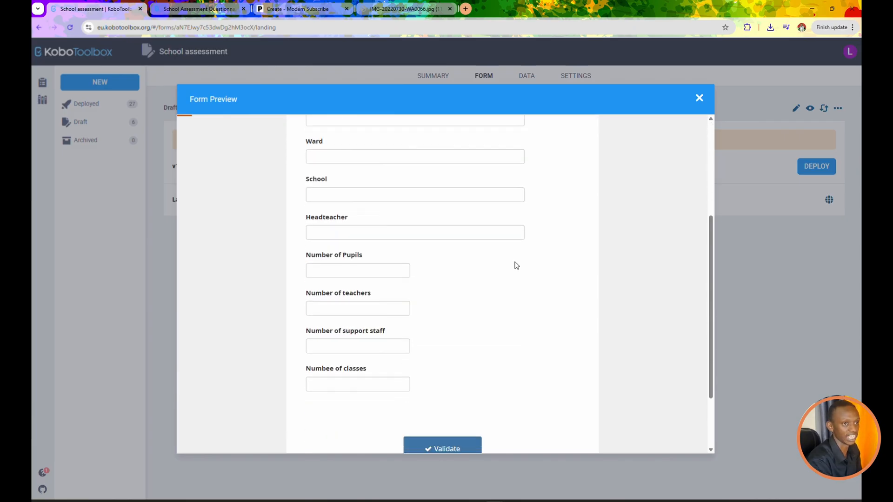
click(705, 99)
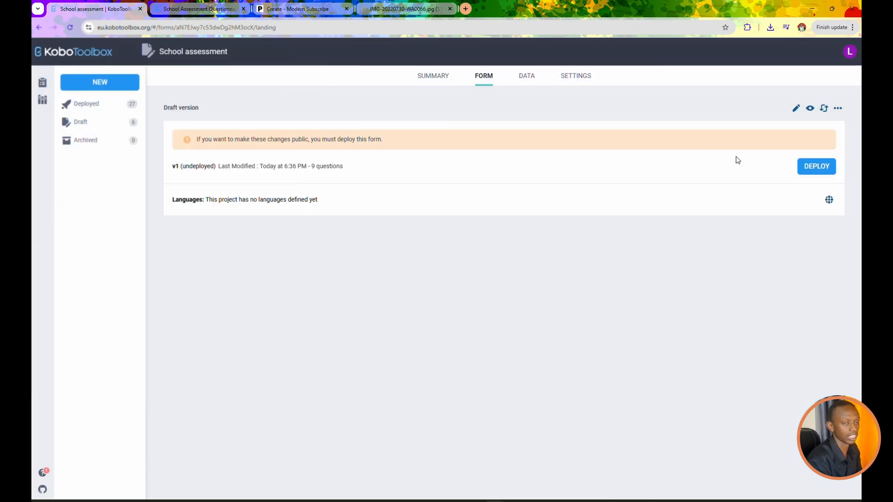
Deploy the School assessment form and open its Online-Offline (multiple submission) web form.
click(812, 167)
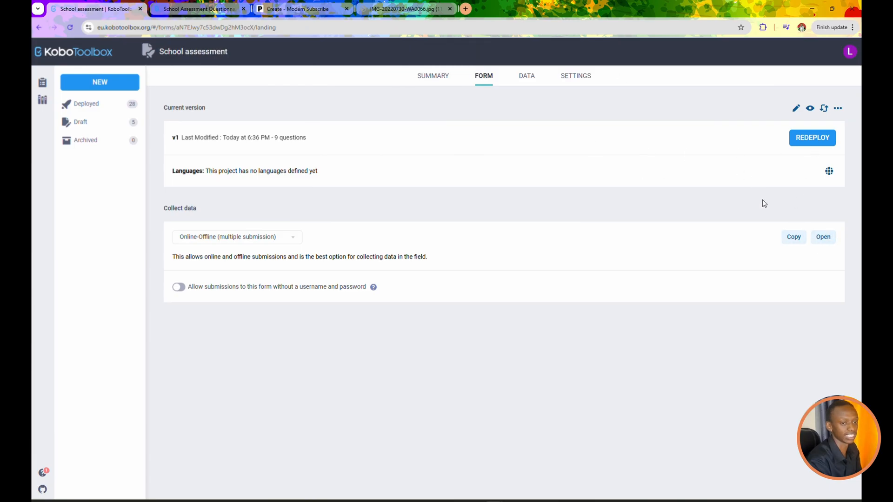
click(823, 237)
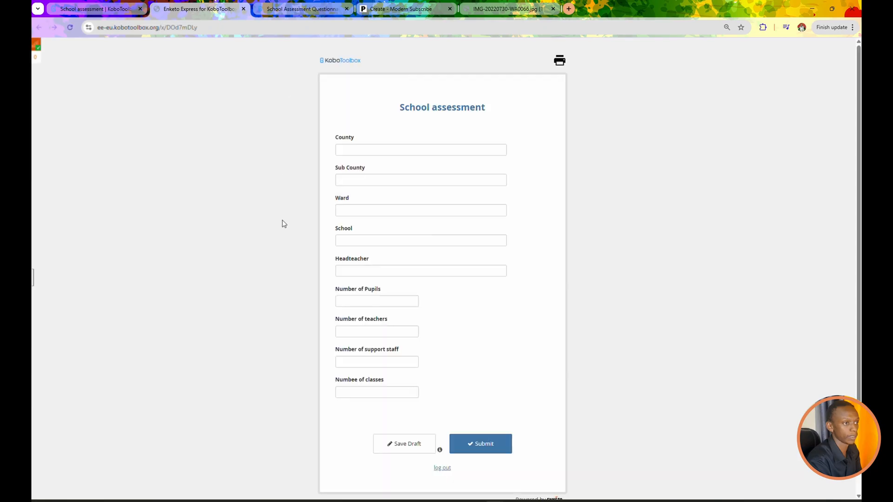
Fill in County as Kiers, Sub County as Kine, Ward as Leo and School as Mamboleo, and enter the headteacher's name.
click(387, 155)
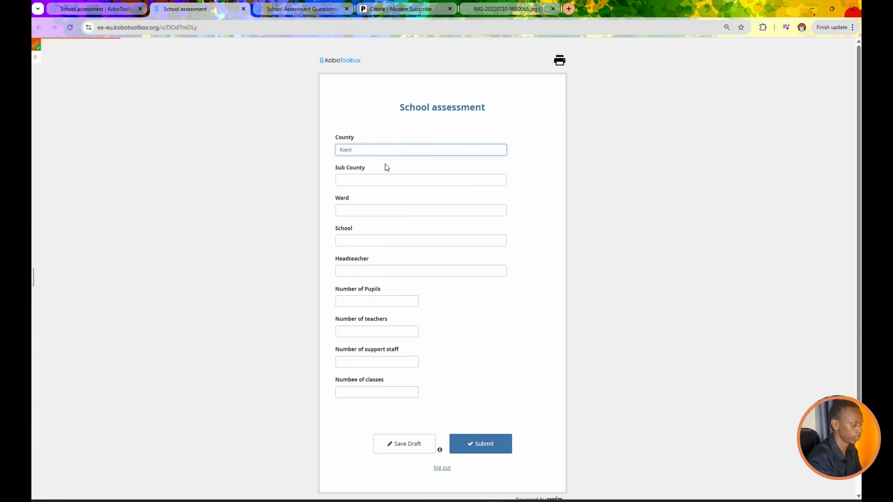
click(373, 178)
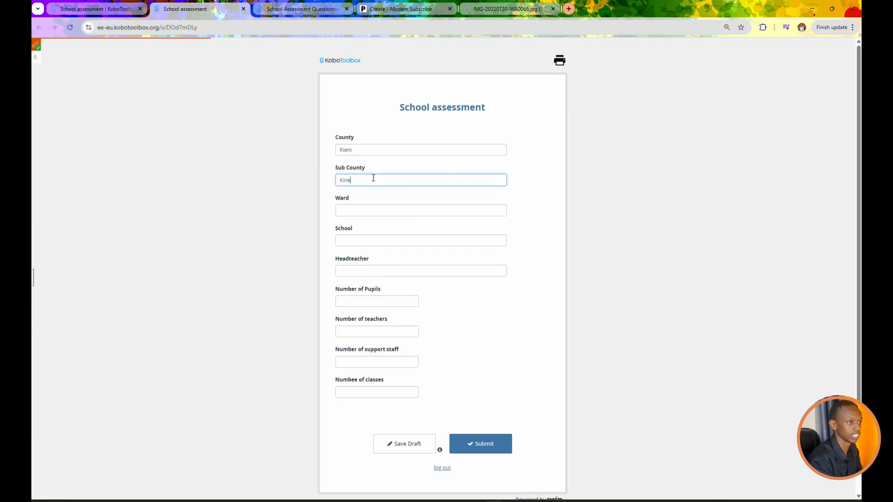
click(363, 206)
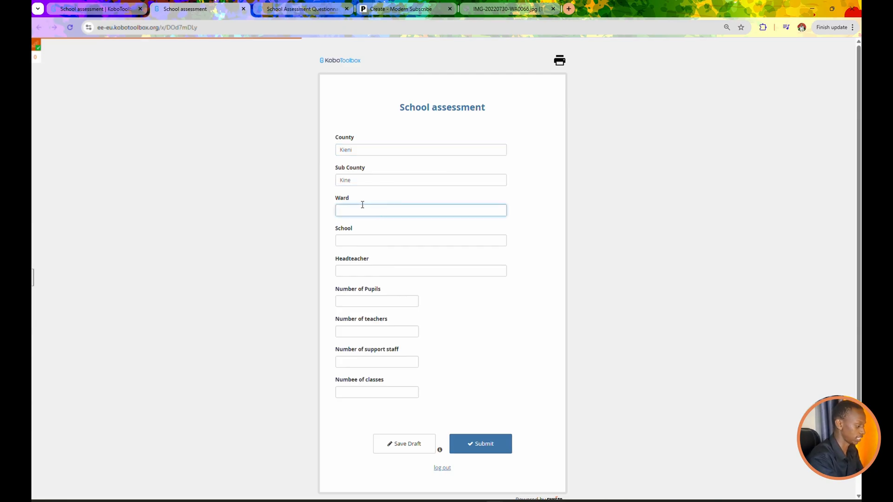
click(362, 240)
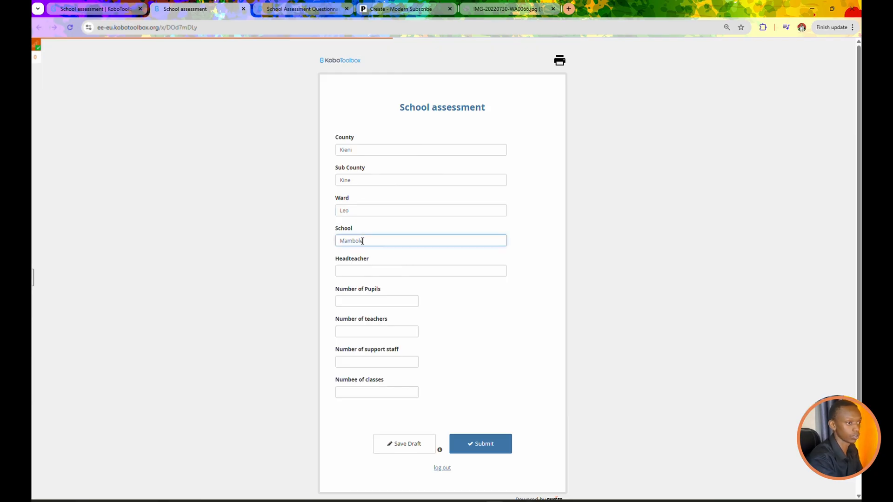
click(375, 276)
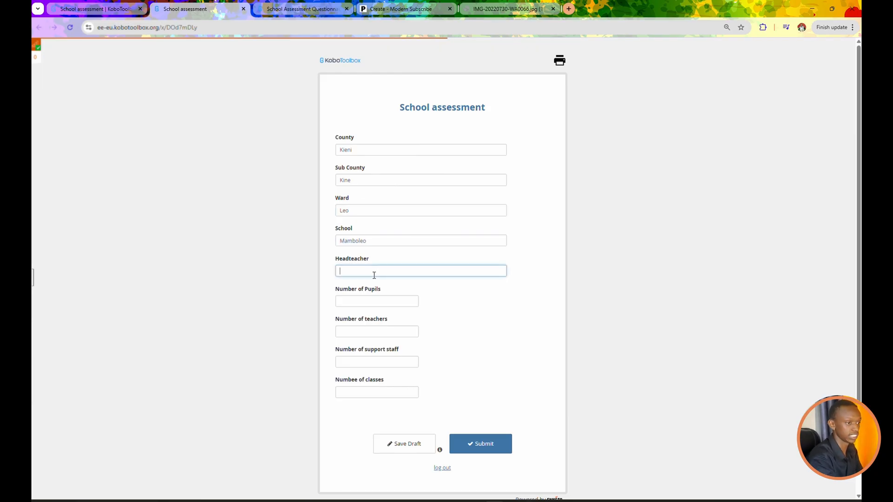
Enter 300 pupils, 20 teachers, 3 support staff and 5 classes, and submit the school assessment record.
click(366, 303)
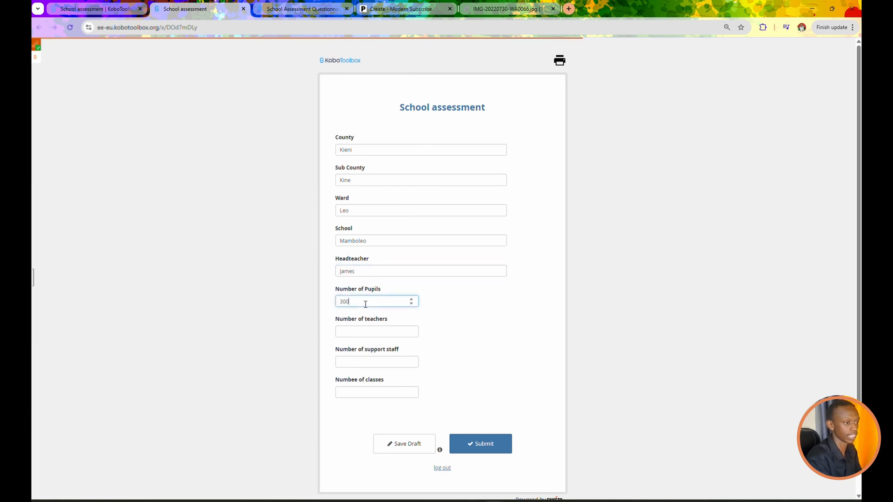
click(367, 327)
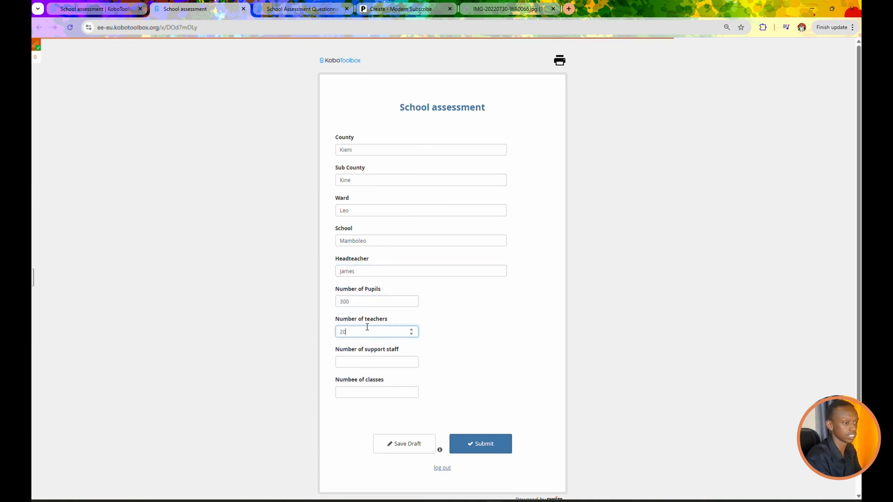
click(373, 357)
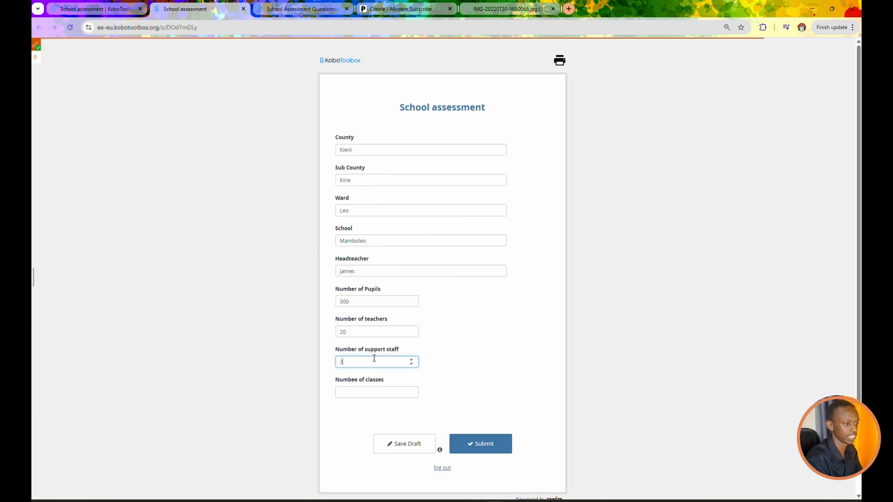
click(372, 391)
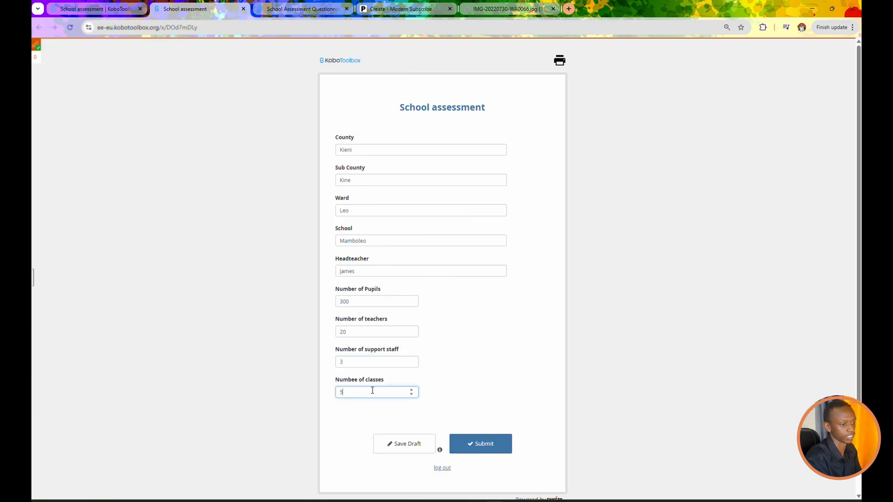
text(5)
click(483, 445)
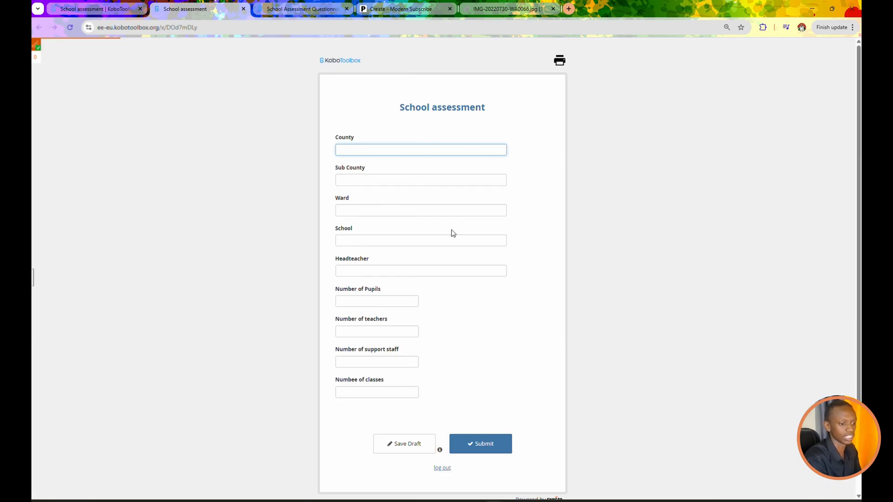
Switch to the KoboCollect guide in Word, maximize it, and review the XLSForm steps, Case Study 2 and the survey sheet column table.
key(alt+Tab)
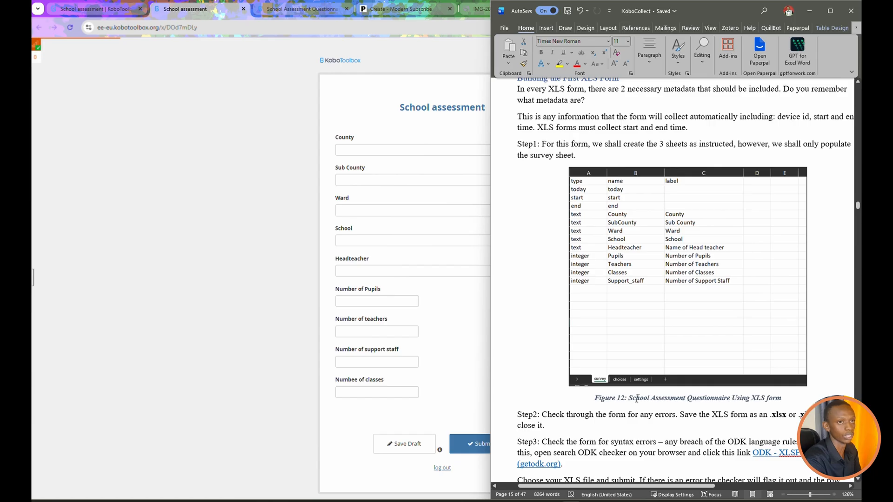
click(830, 10)
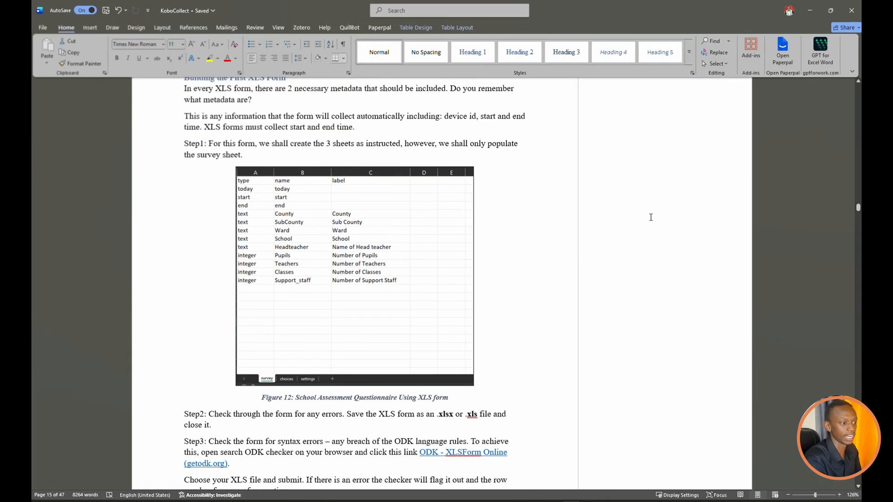
scroll(505, 340, down, 3)
scroll(505, 340, down, 6)
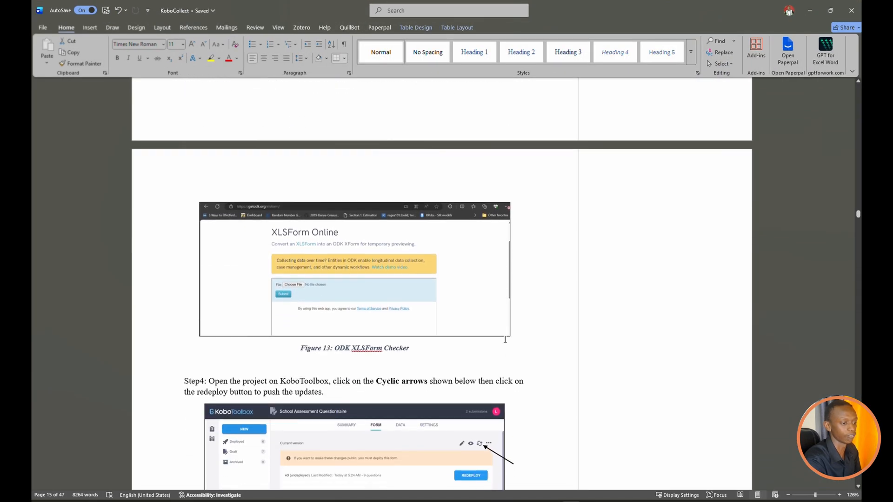
scroll(505, 340, down, 10)
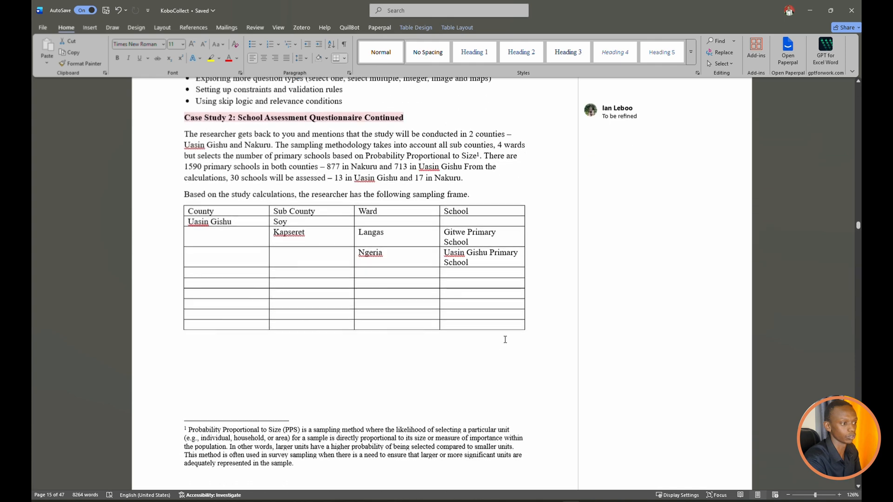
scroll(505, 340, up, 5)
scroll(505, 339, up, 3)
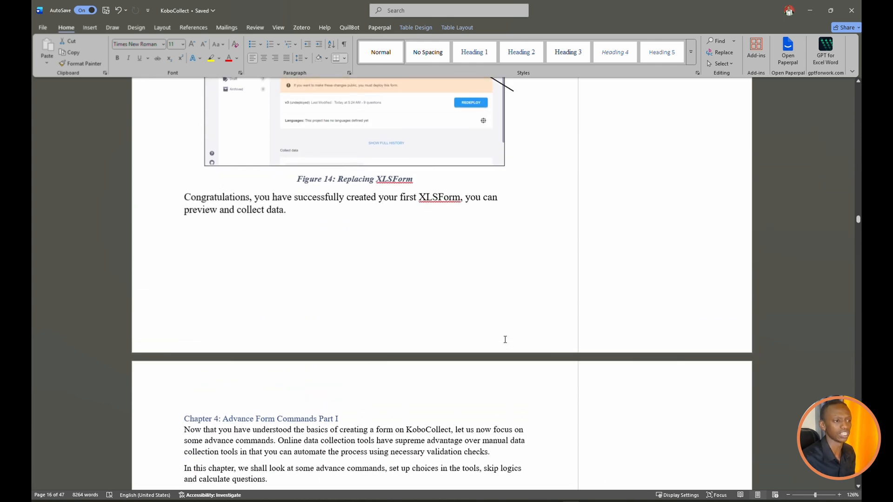
scroll(505, 340, up, 15)
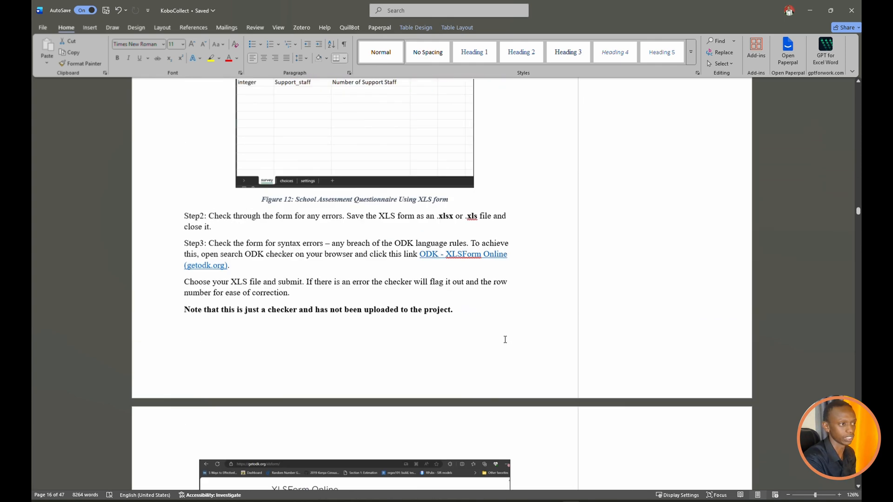
scroll(505, 340, up, 3)
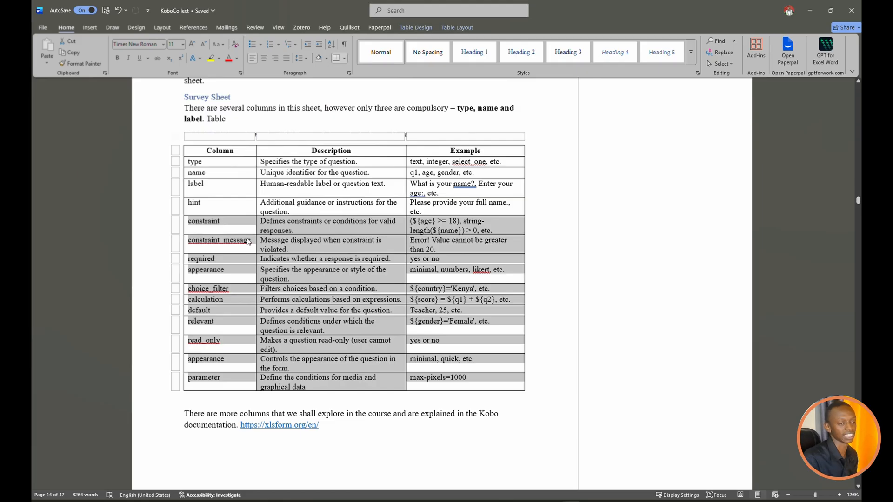